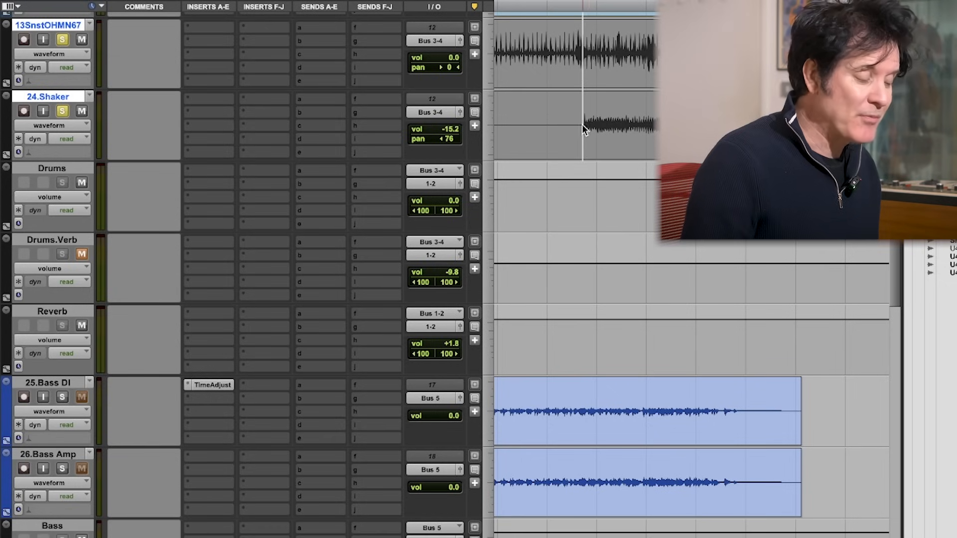
Step: Lower the 24.Shaker track volume to -17.2 dB while playing back the drums
key(space)
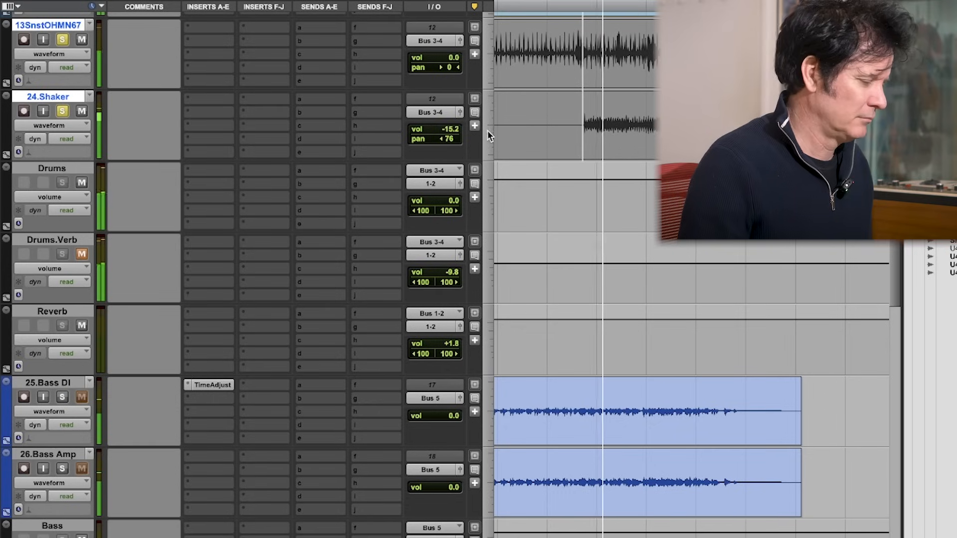
click(454, 131)
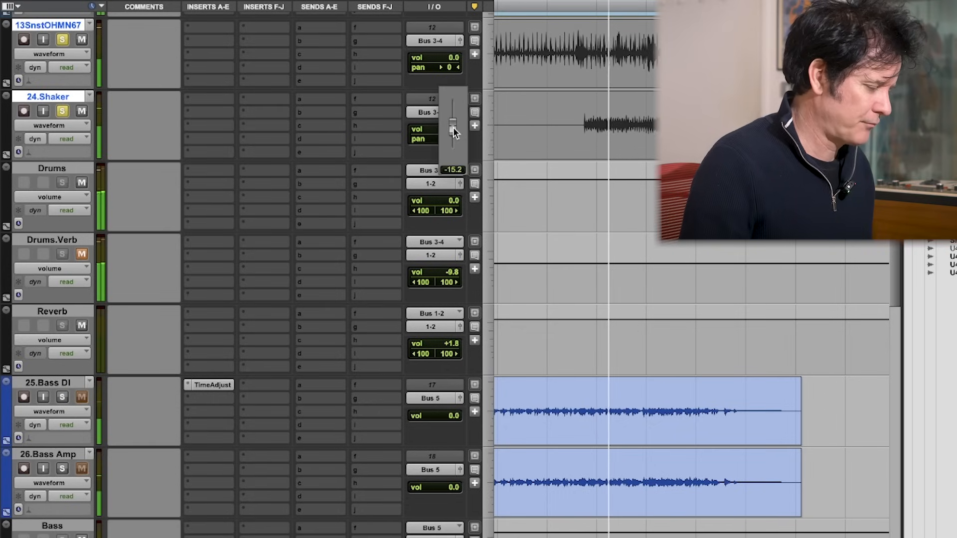
drag(454, 131, 455, 135)
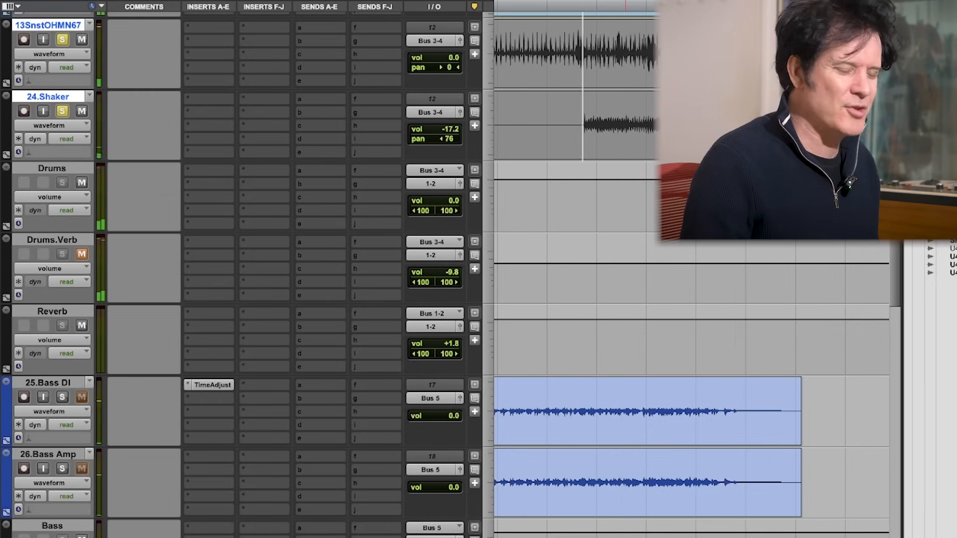
Step: Expand the Drums.Verb Seventh Heaven reverb to its Master Equaliser and look over the CPU Efficiency settings and Advanced Controls
scroll(449, 274, up, 1)
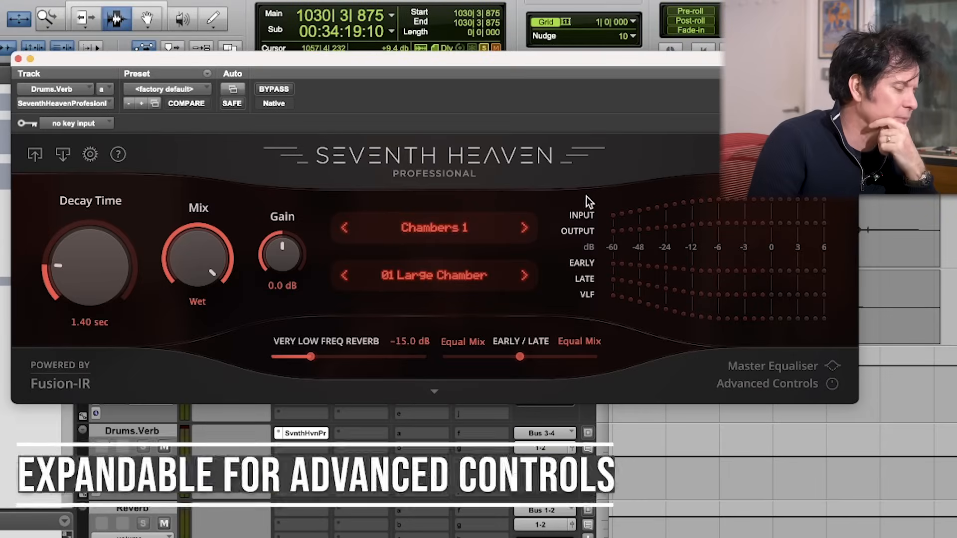
click(433, 388)
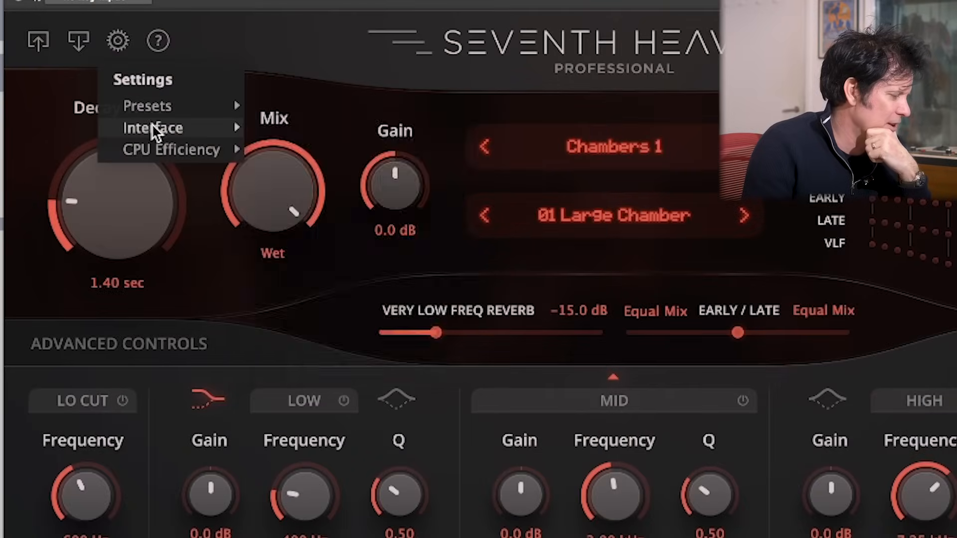
mouse_move(152, 124)
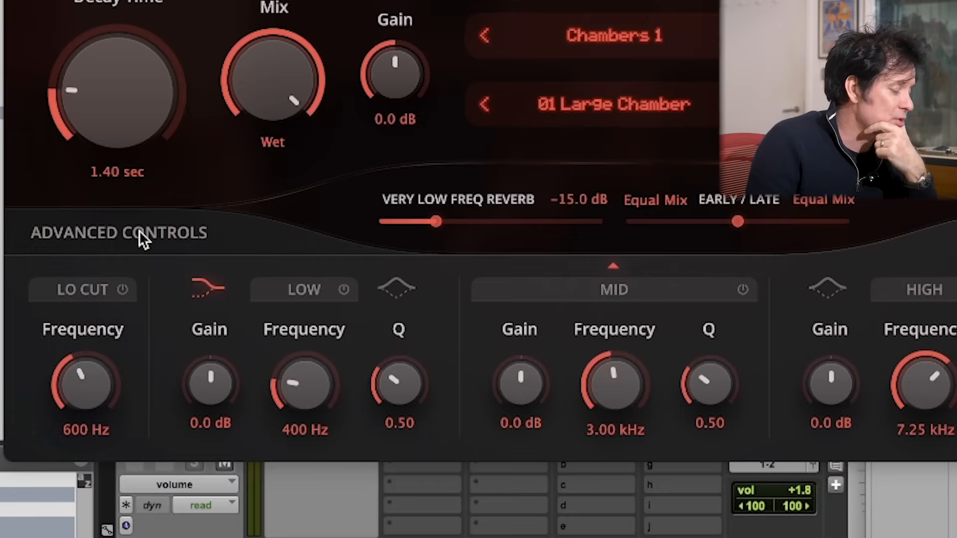
click(139, 343)
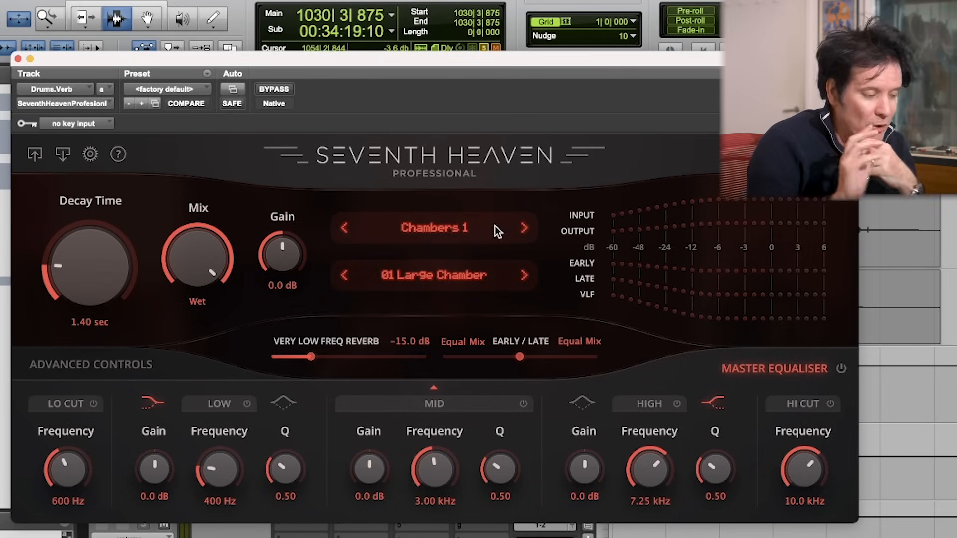
Step: Browse the reverb programs in the Chambers 1 bank and choose 17 Sunset Chamber for the drums
click(526, 227)
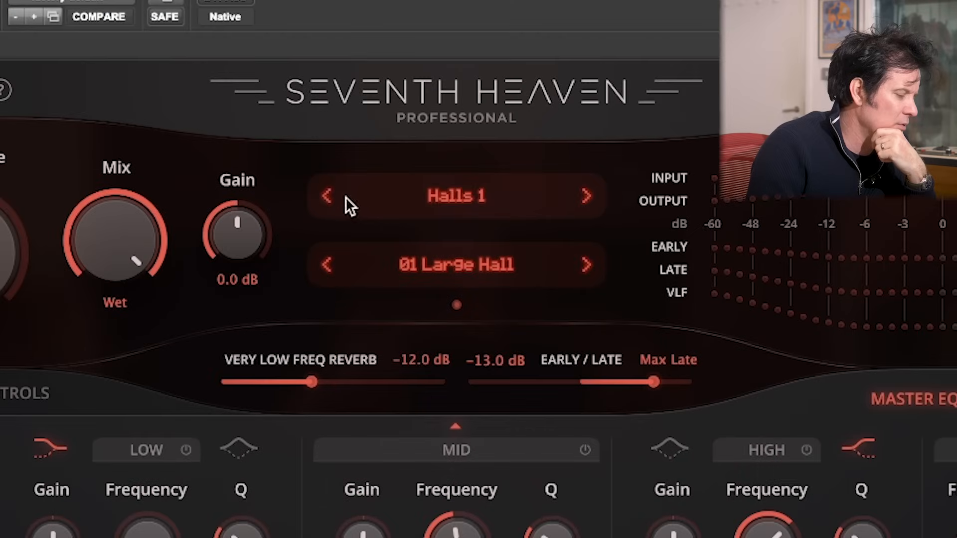
click(328, 196)
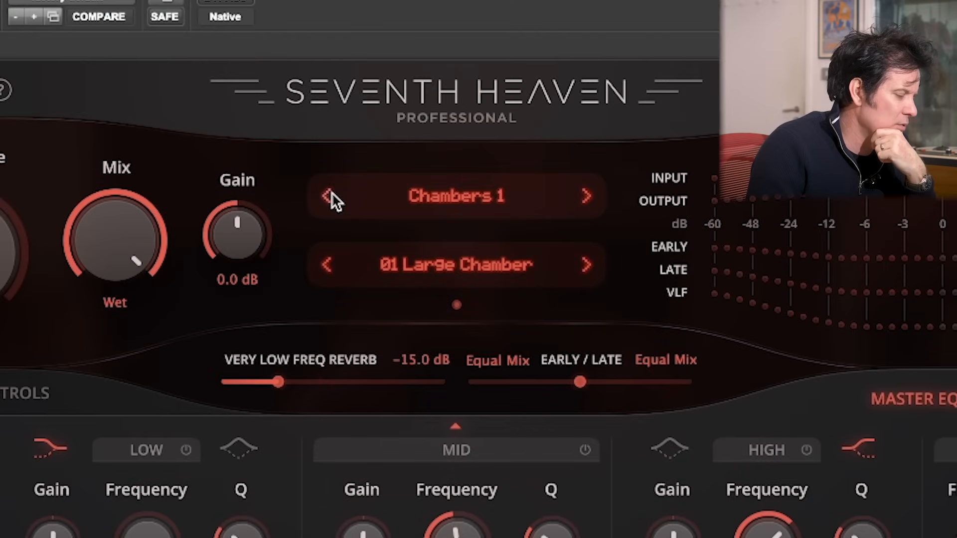
click(586, 264)
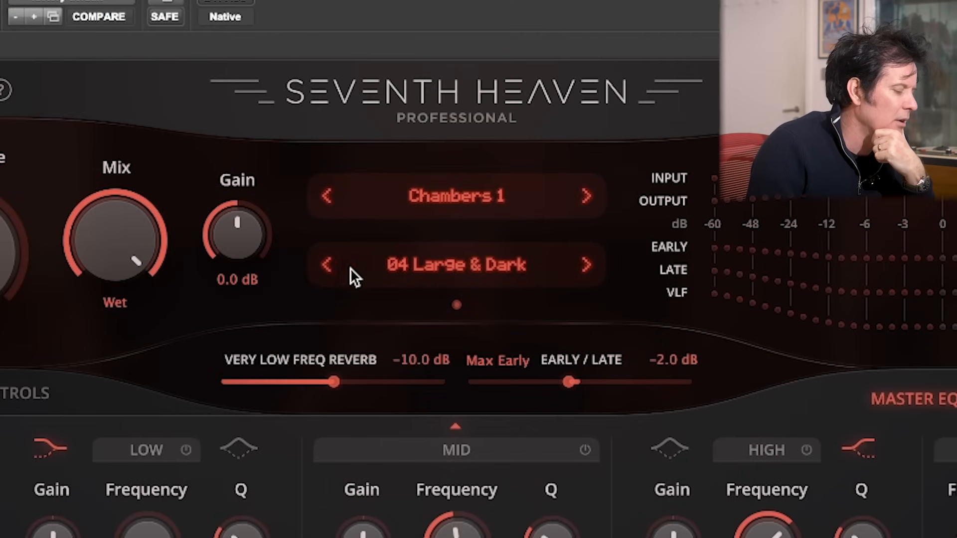
click(586, 264)
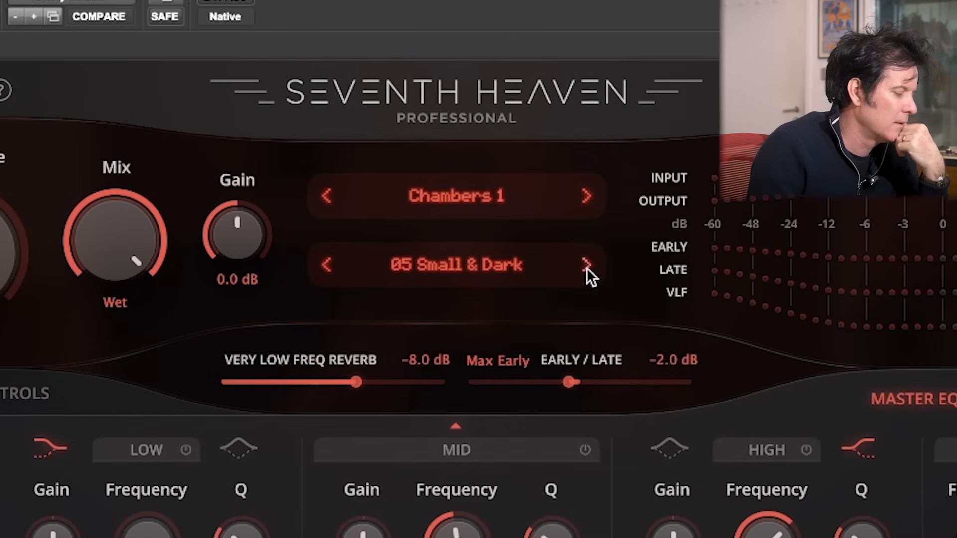
click(587, 264)
click(587, 265)
click(587, 265)
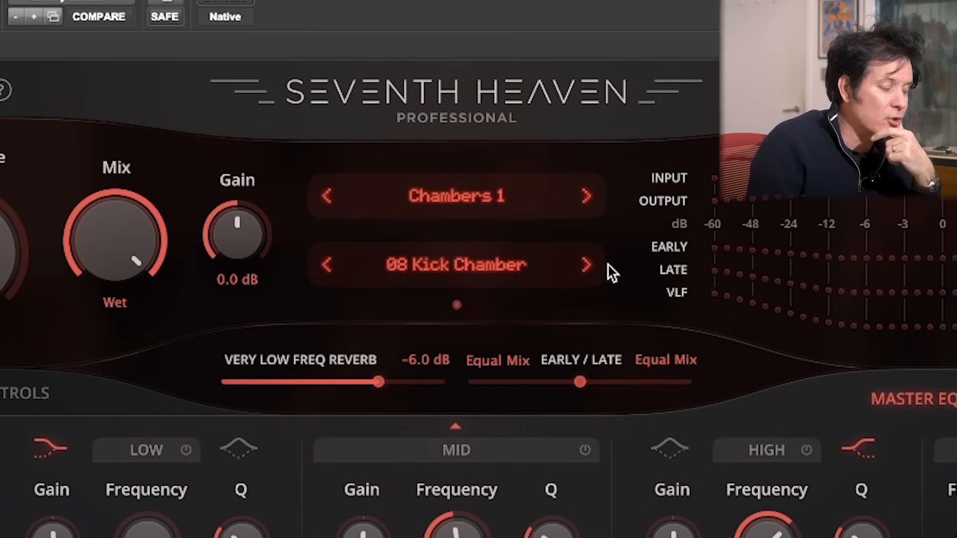
click(584, 265)
click(592, 264)
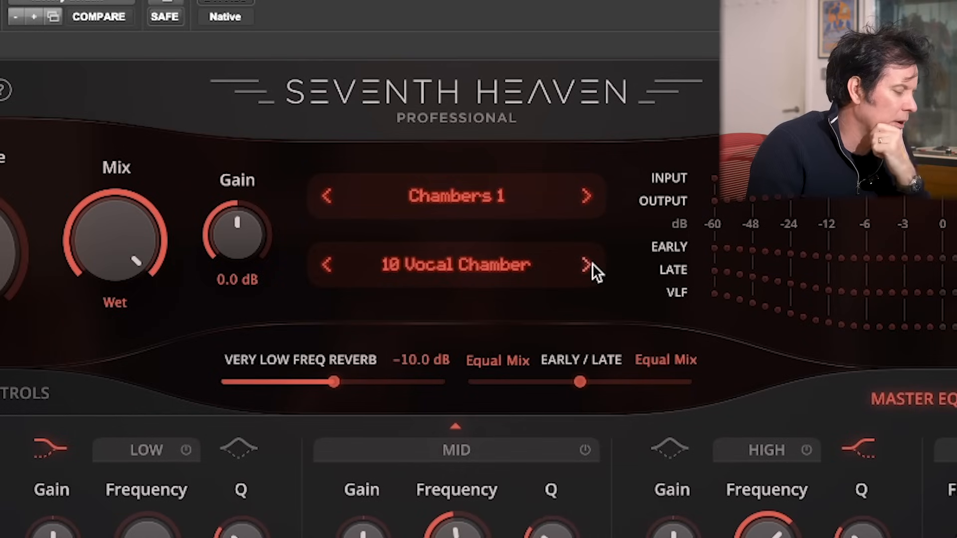
click(588, 268)
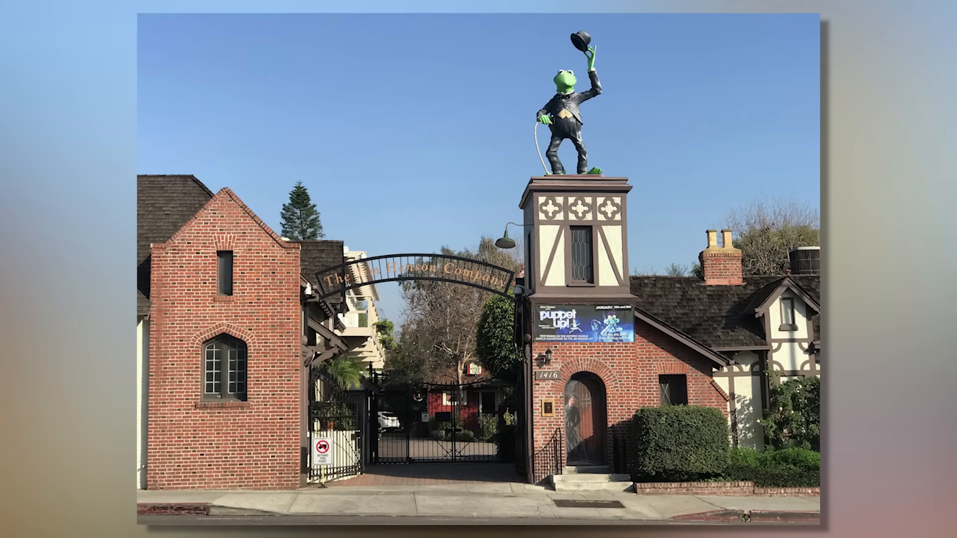
click(590, 267)
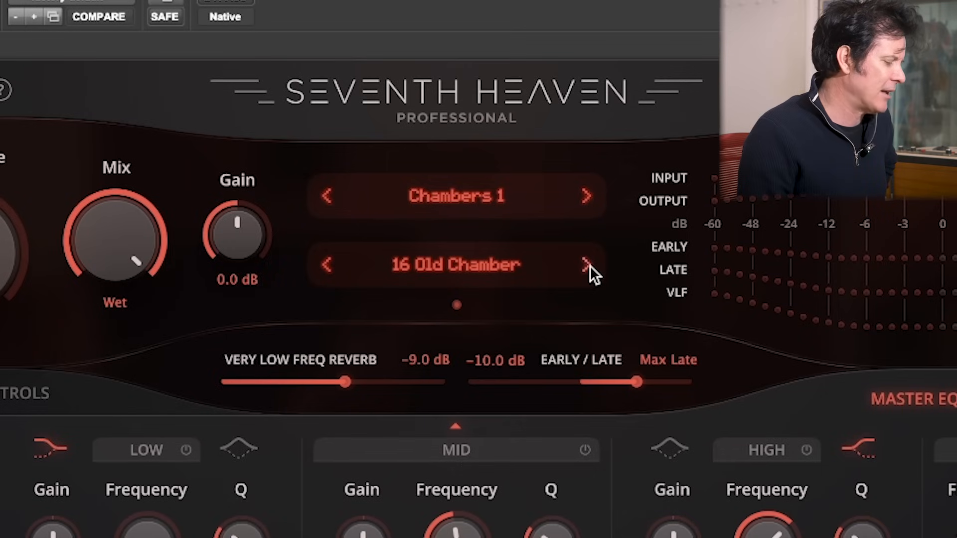
click(587, 265)
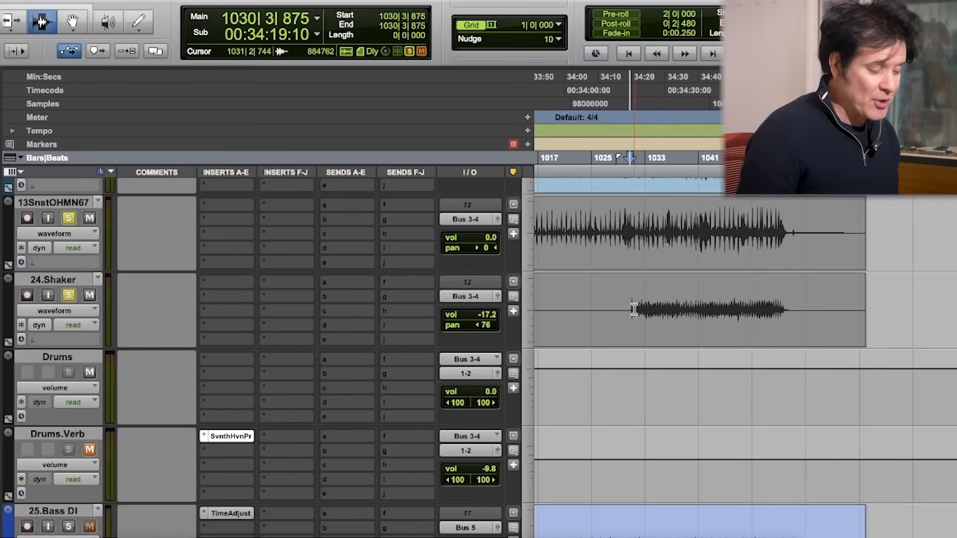
Step: Audition the drums from the shaker's entrance with the Drums.Verb track muted
click(638, 319)
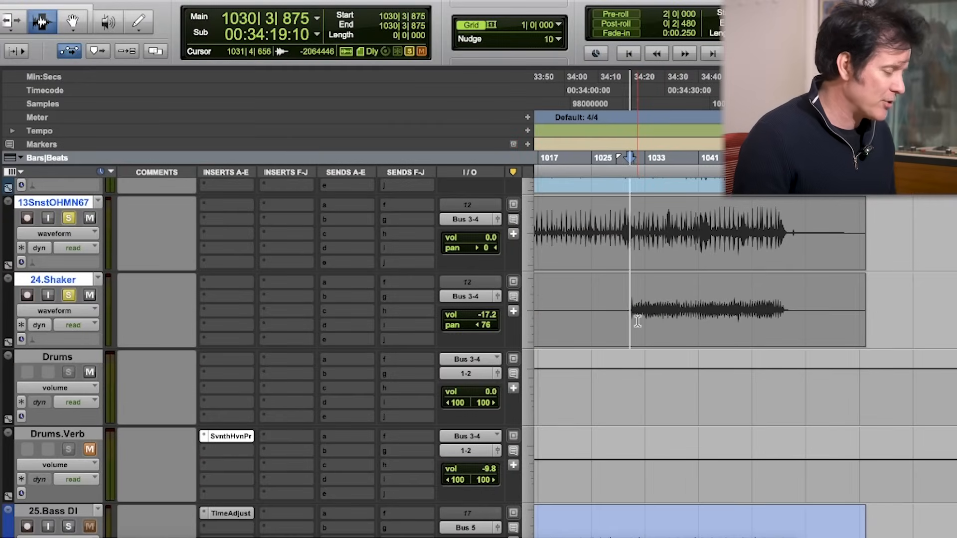
key(space)
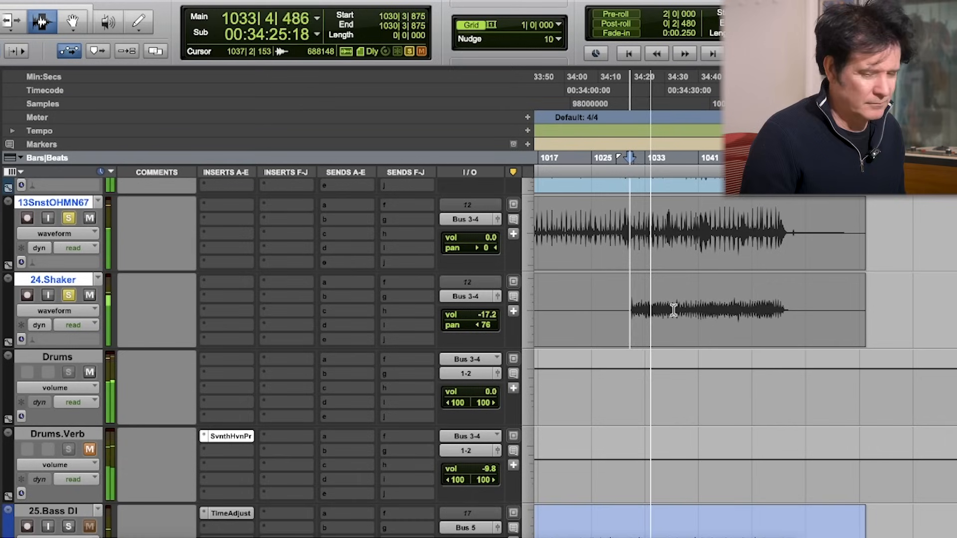
key(space)
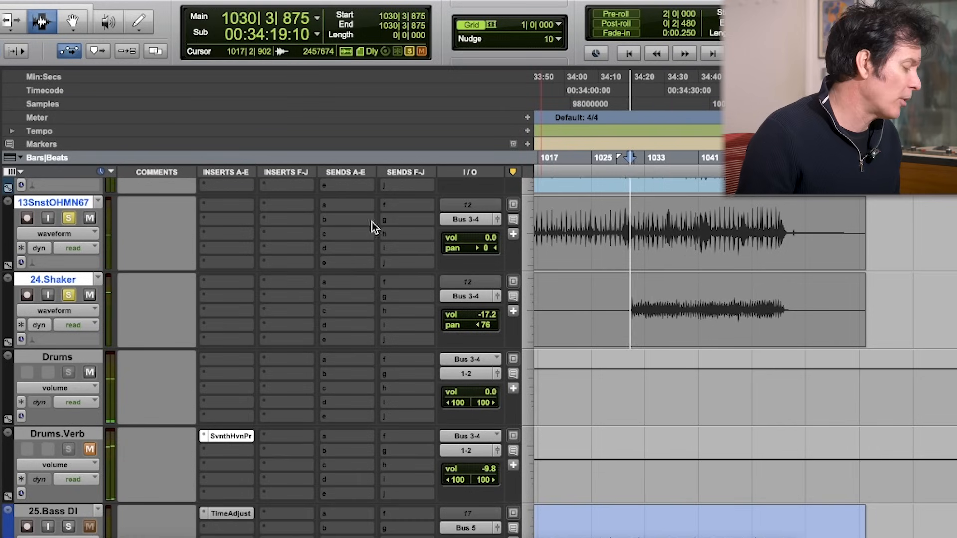
Step: Unmute the Drums.Verb track and play back the drums with its Seventh Heaven window open
click(90, 372)
click(90, 450)
click(227, 437)
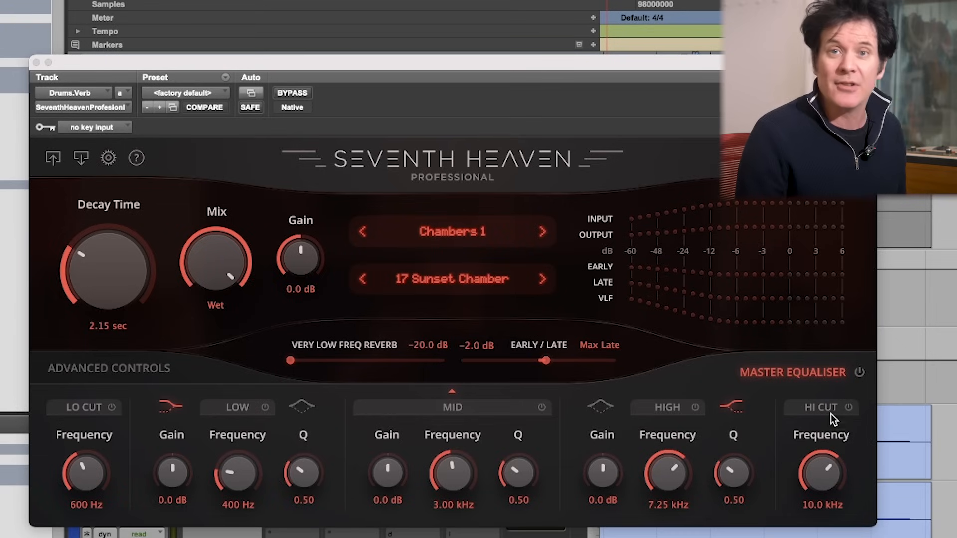
key(space)
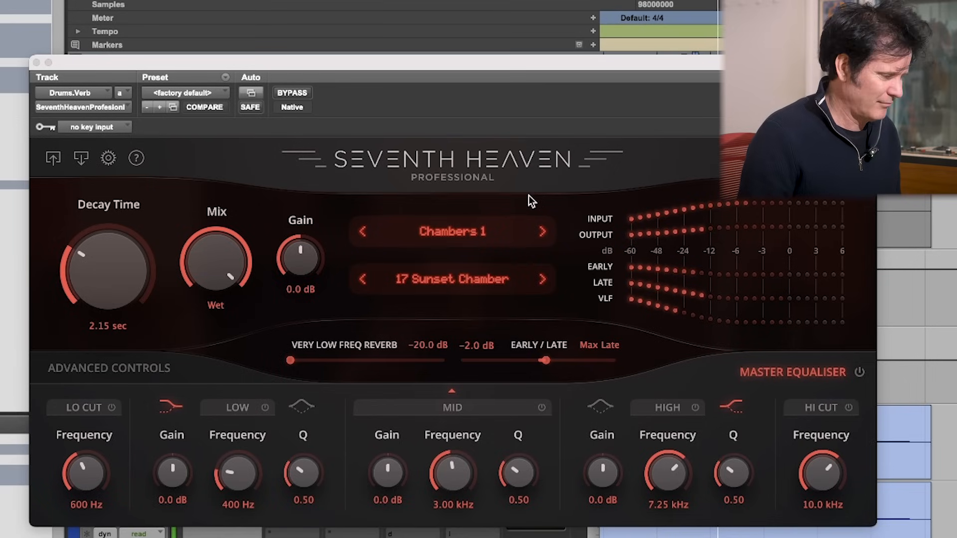
Step: Compare the drums with and without reverb by toggling the Drums.Verb mute during playback, leaving the track unmuted
drag(197, 60, 265, 459)
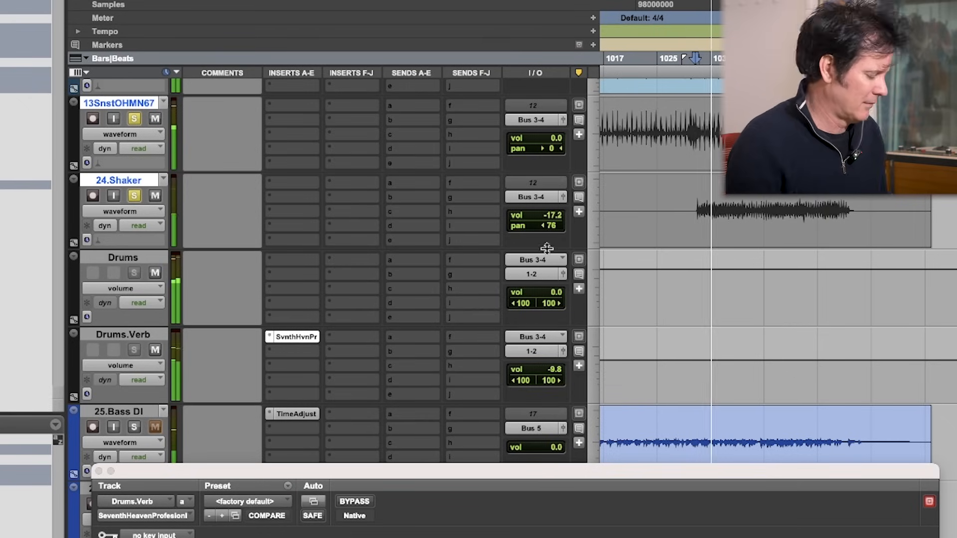
drag(673, 199, 869, 215)
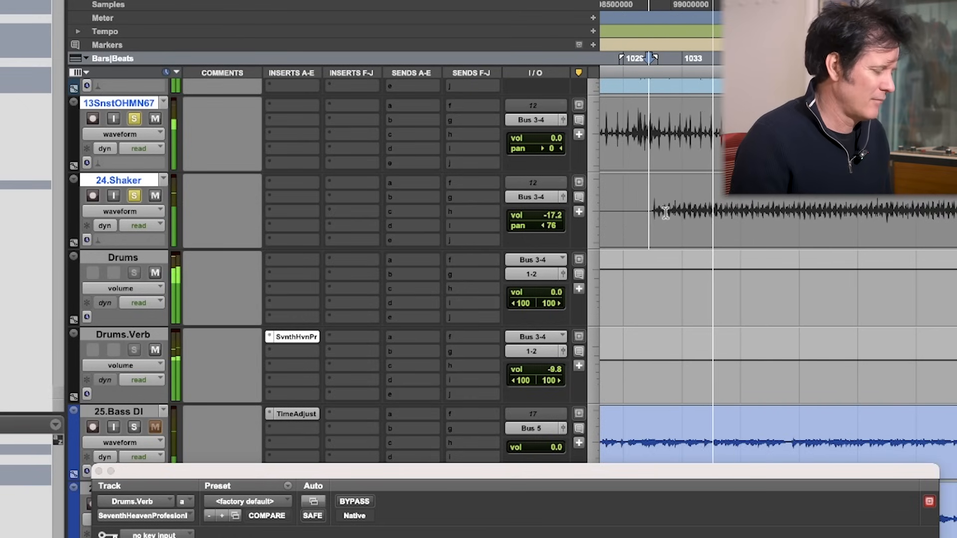
click(155, 351)
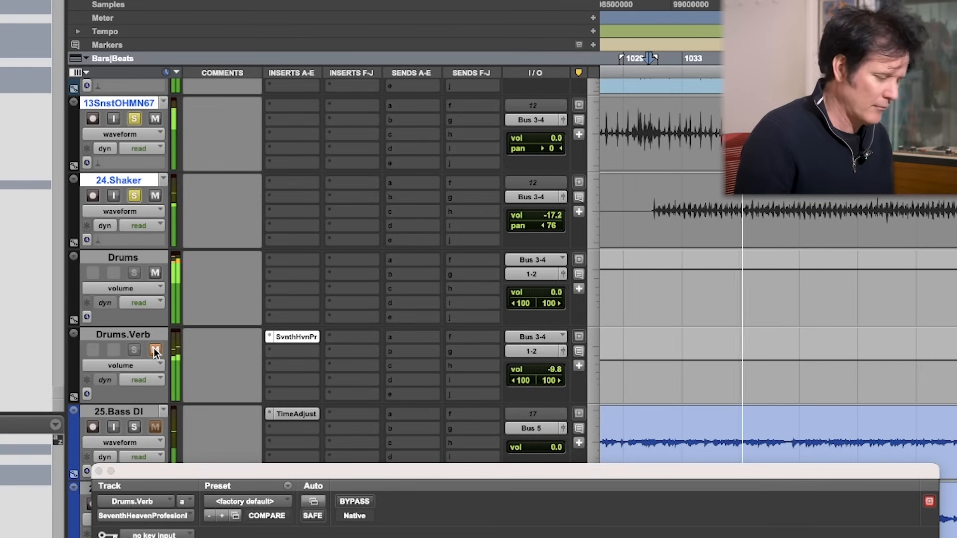
click(155, 350)
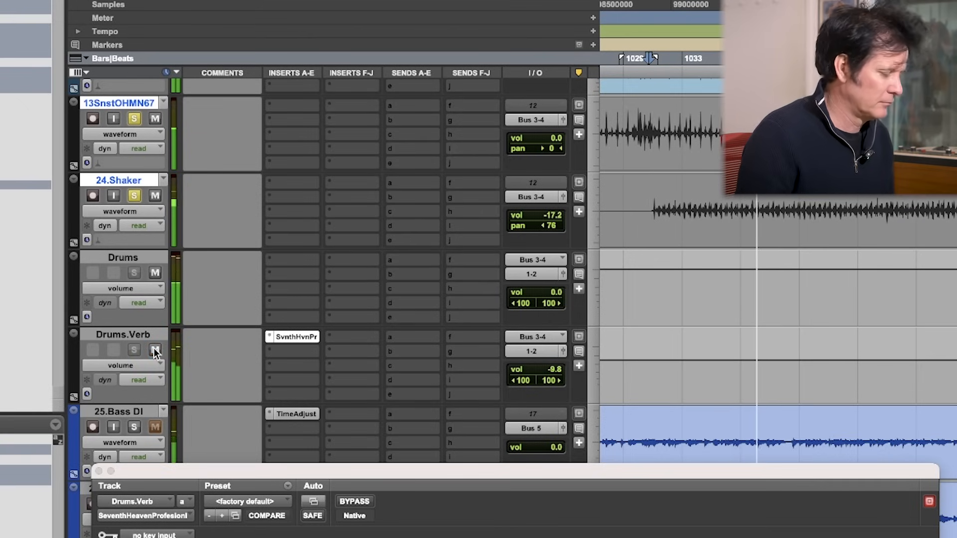
key(space)
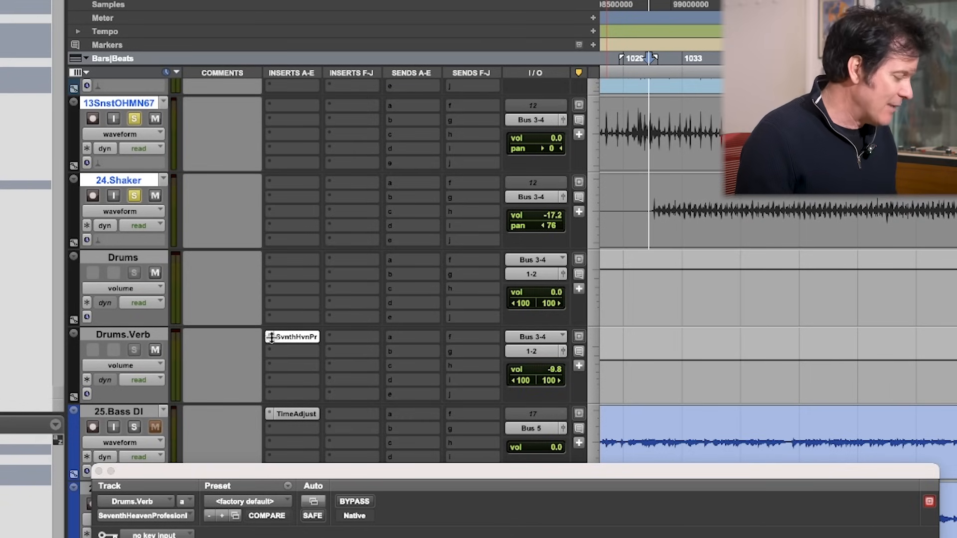
Step: Audition the drum reverb while watching the Seventh Heaven meters, and close the plug-in window
drag(441, 471, 445, 22)
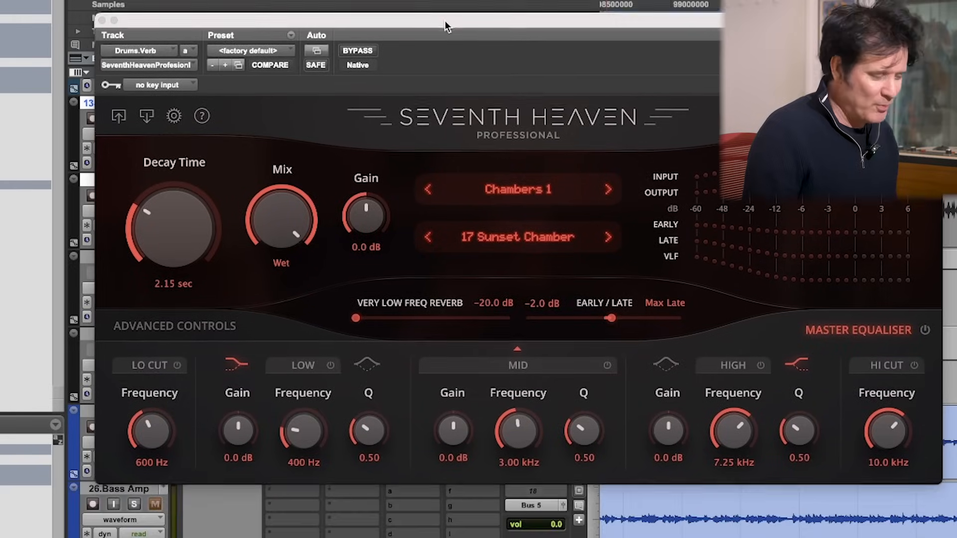
key(space)
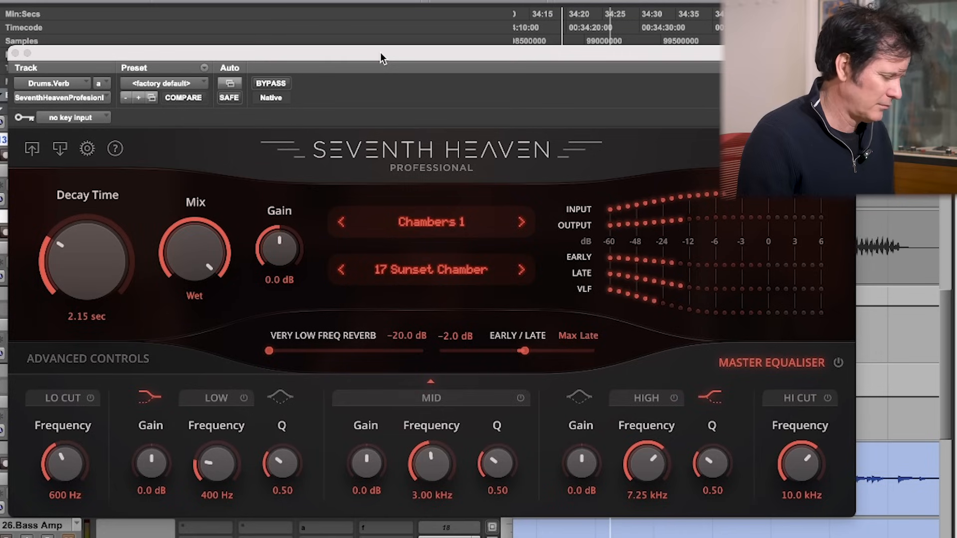
key(space)
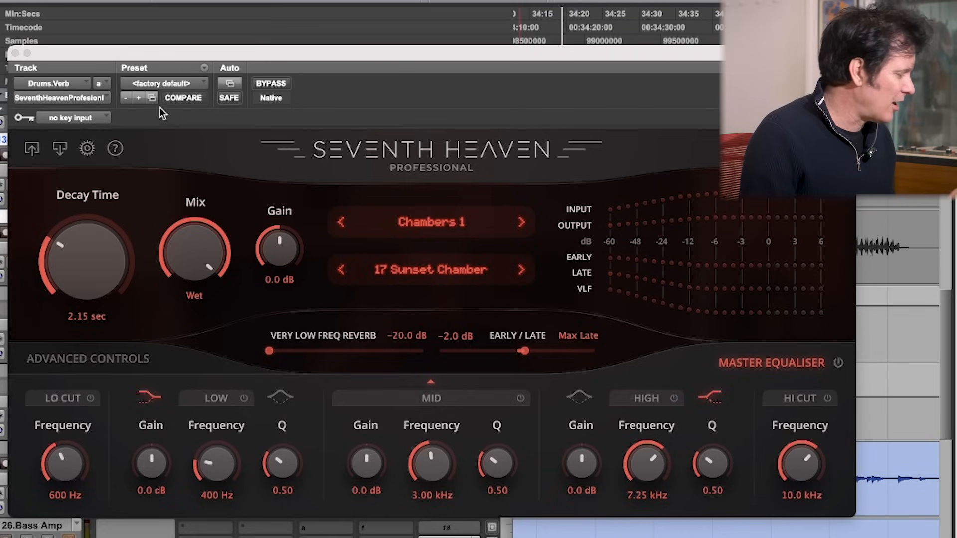
click(16, 54)
Step: Audition the soloed 29.Vocal track
scroll(883, 276, down, 8)
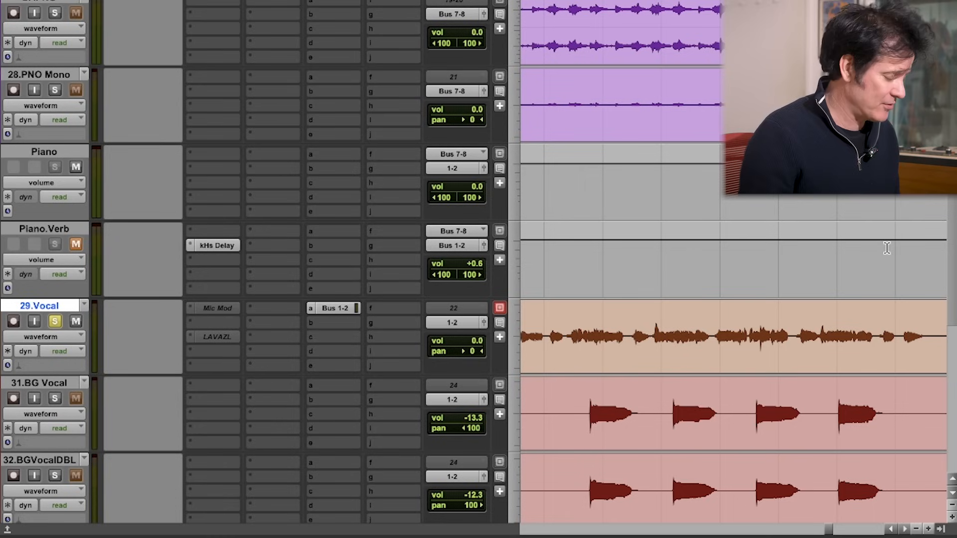
key(space)
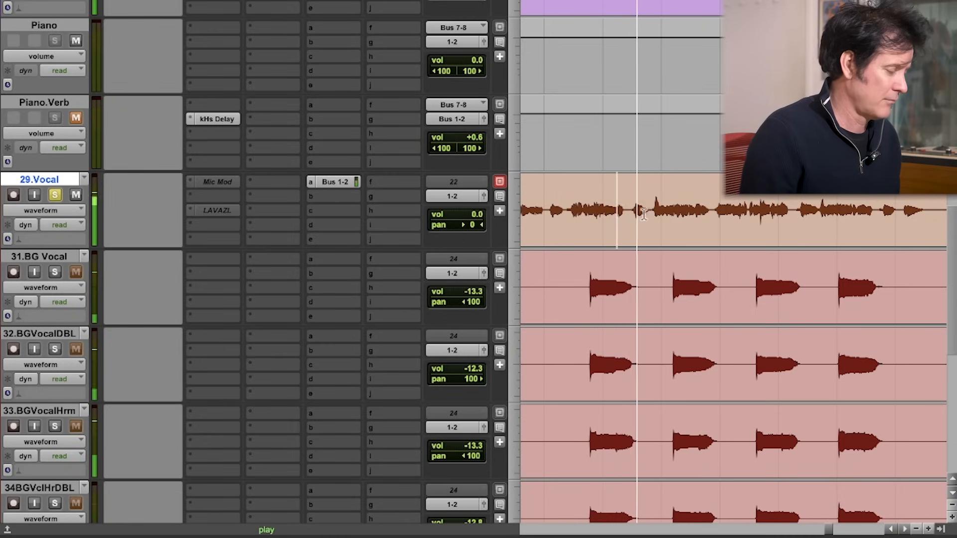
Step: Audition the piano tracks in solo, and switch the solo back to the 29.Vocal track
scroll(225, 252, up, 3)
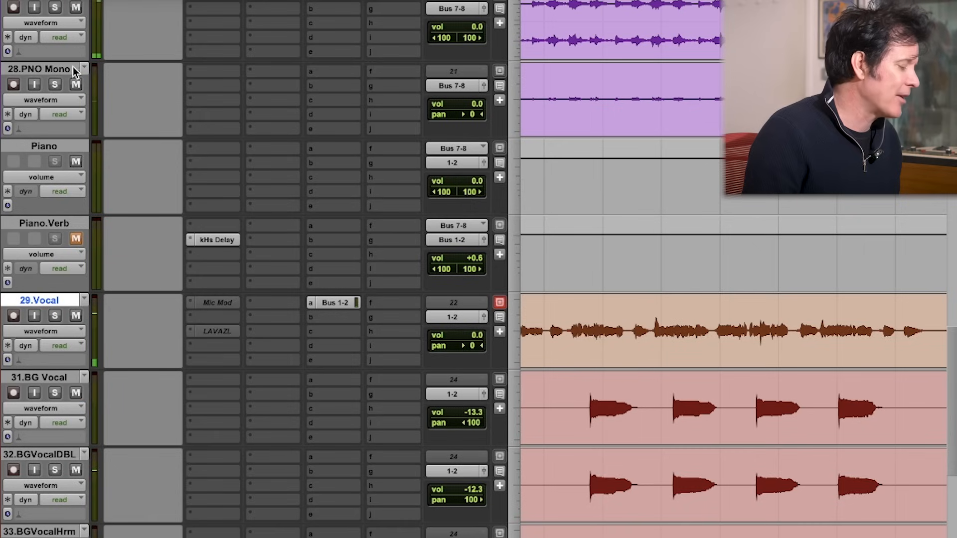
click(56, 85)
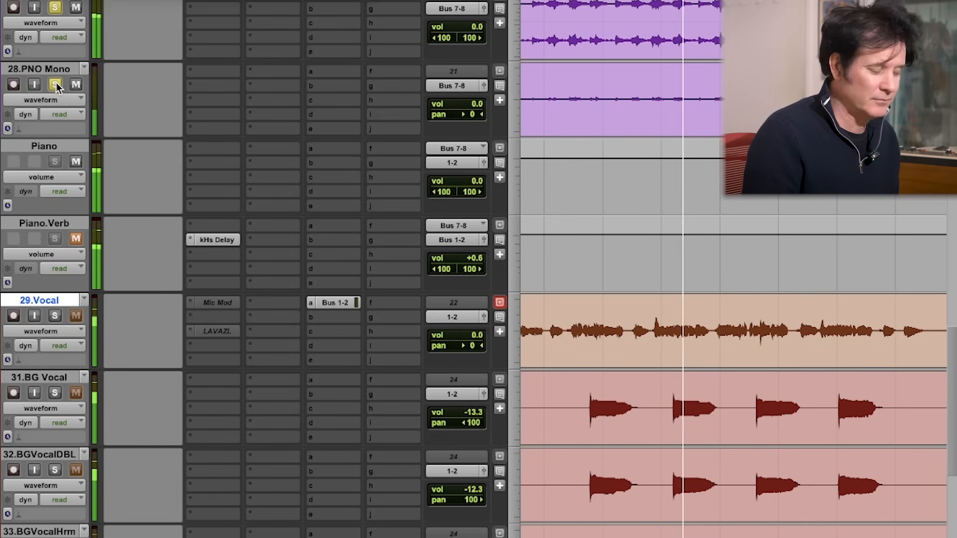
key(space)
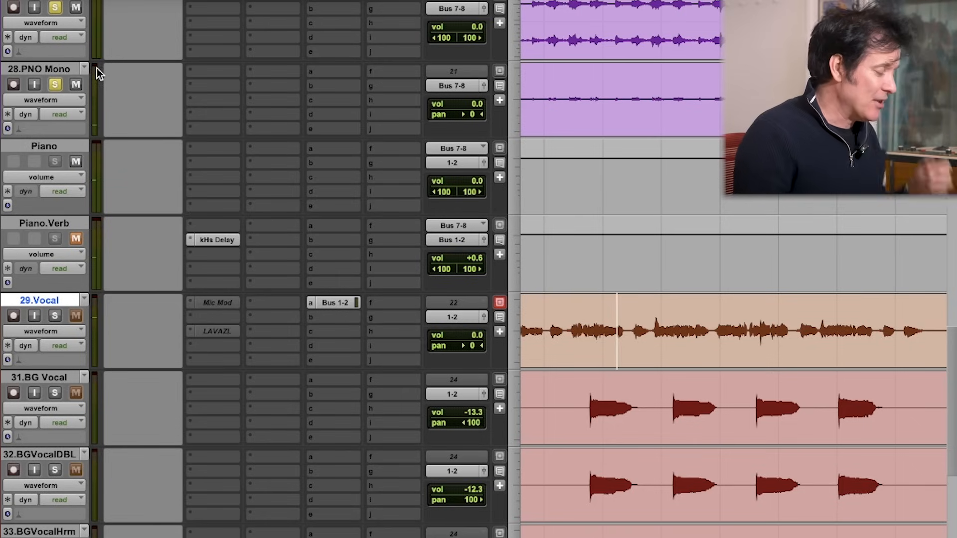
click(55, 84)
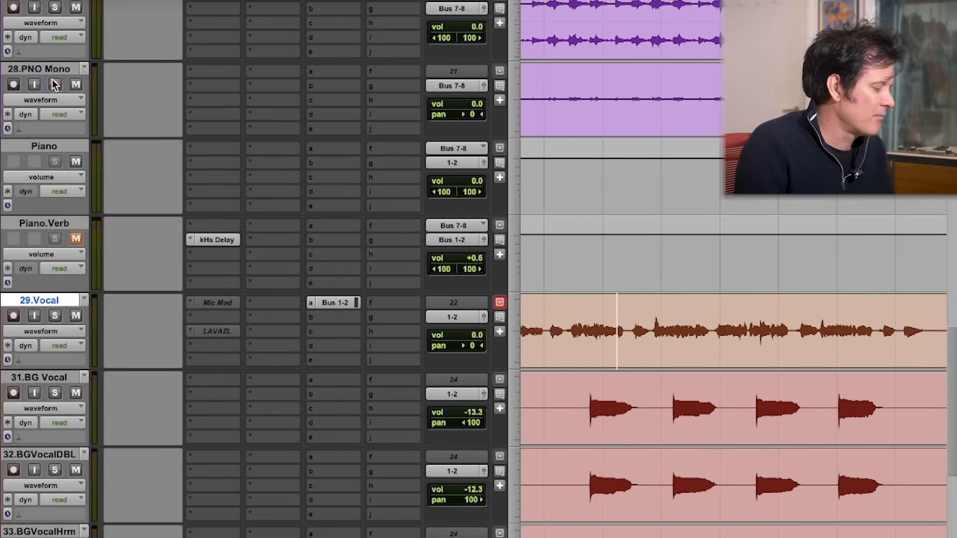
click(54, 316)
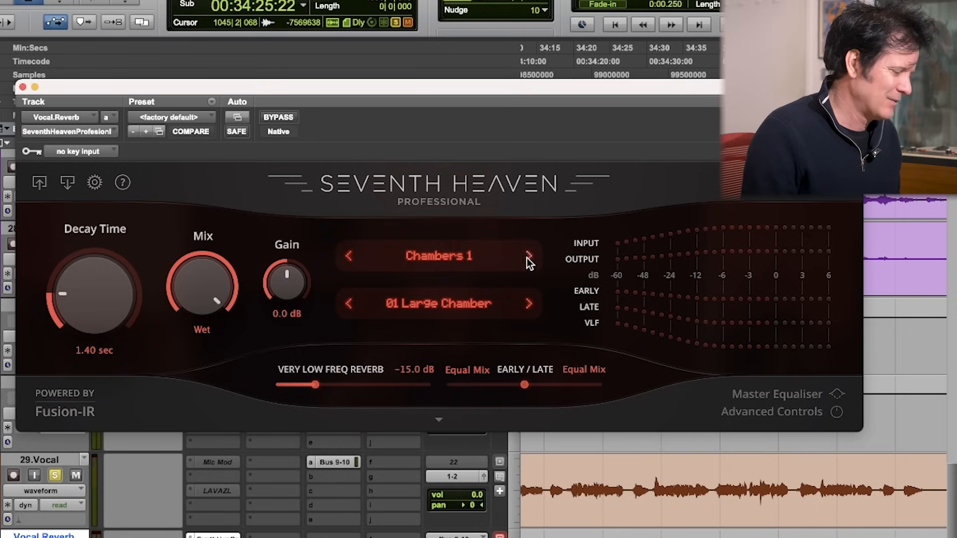
Step: Switch the Vocal.Reverb program bank to Plates 1 with the 01 Bright Plate program
click(529, 256)
click(528, 256)
click(528, 257)
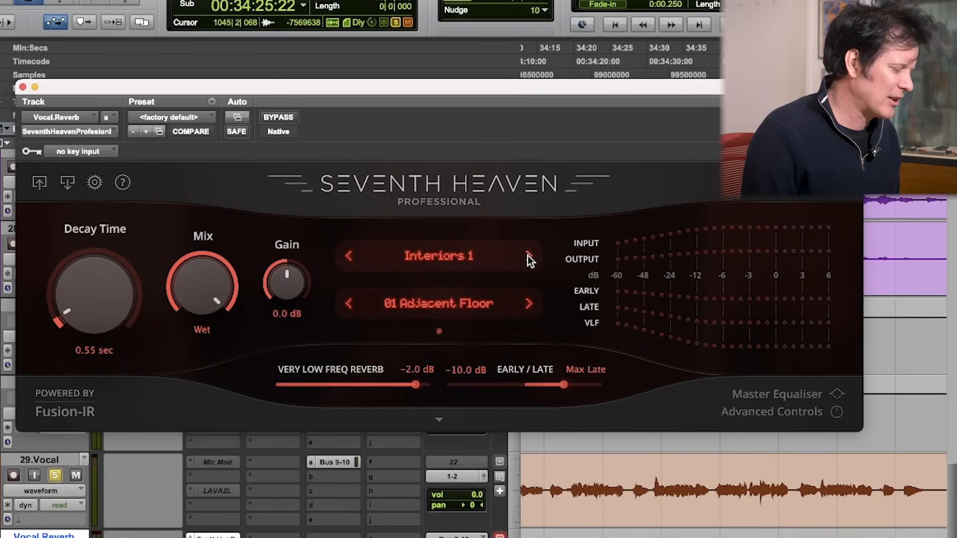
click(528, 256)
click(528, 256)
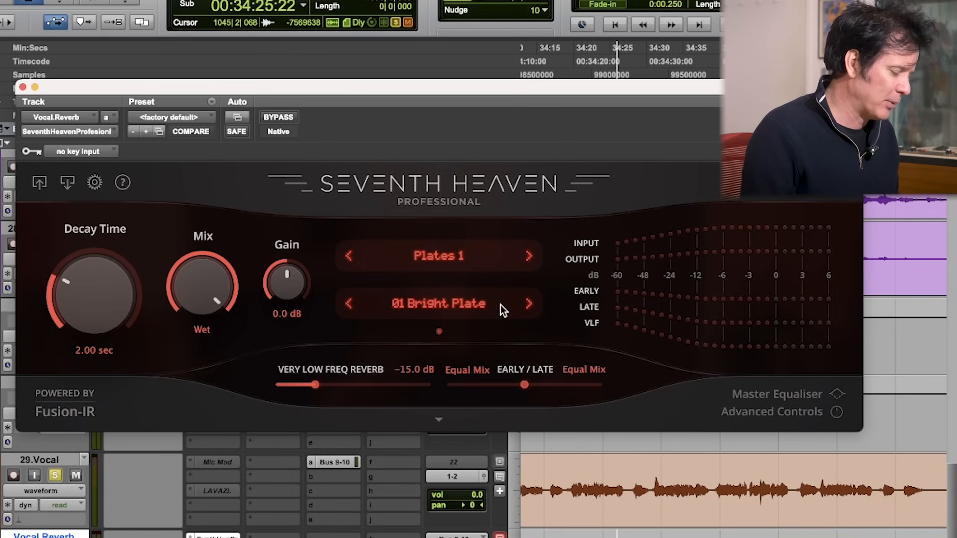
Step: Audition the Bright Plate reverb on the soloed 29.Vocal track from early in the vocal clip, and glance at the reverb's settings
click(575, 491)
key(space)
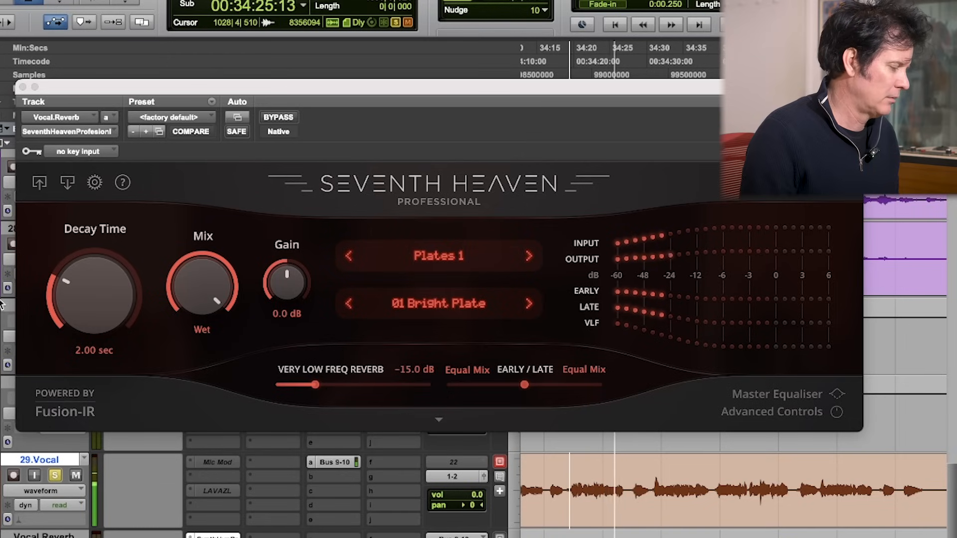
click(90, 182)
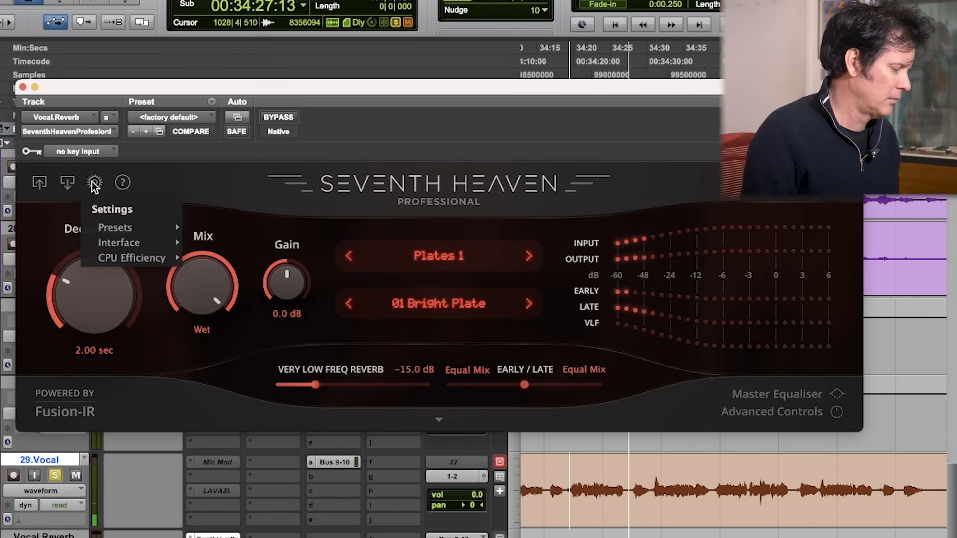
click(92, 181)
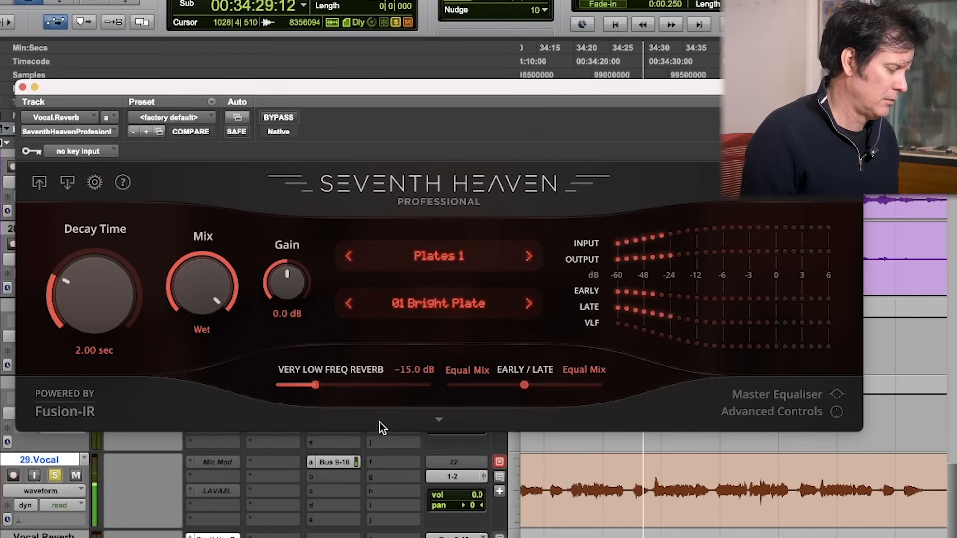
Step: Show the reverb's Master Equaliser and enable its Hi Cut at 10.0 kHz
click(441, 420)
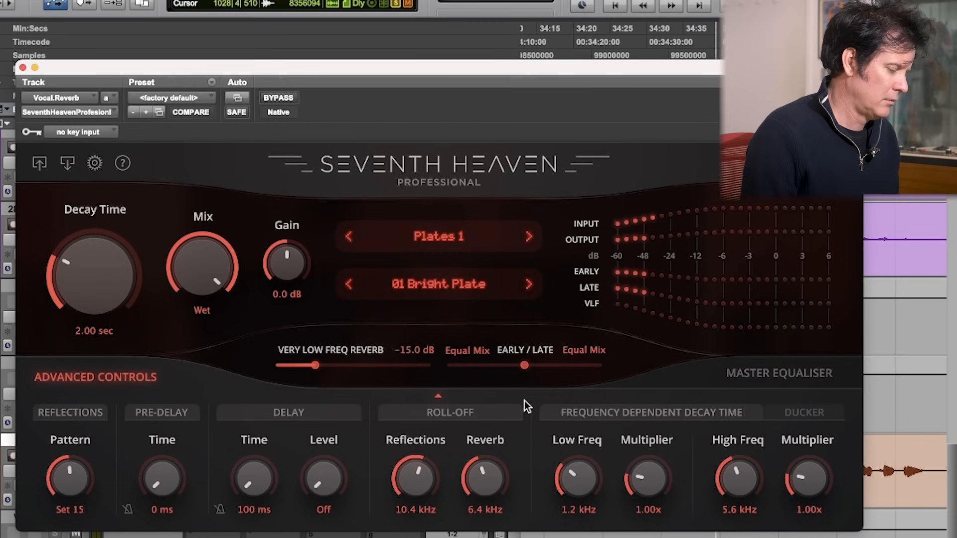
click(748, 380)
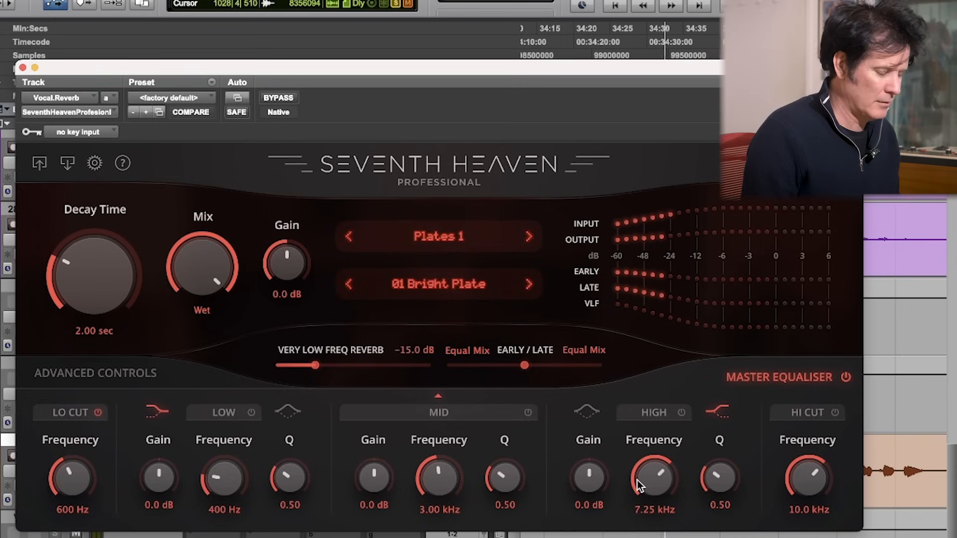
click(824, 418)
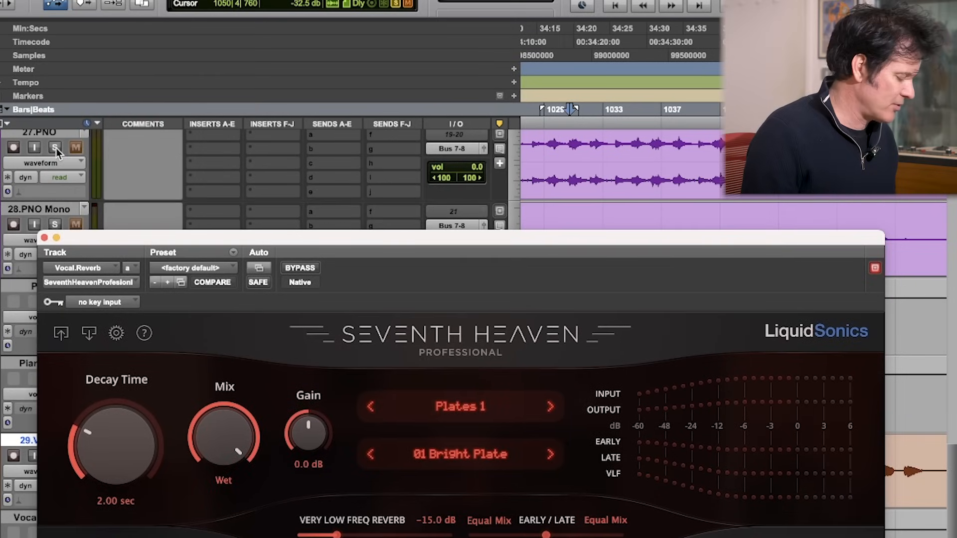
Step: Audition the vocal plate reverb in the full mix without solos, moving the plug-in window up to show its equaliser, and stop playback
click(56, 149)
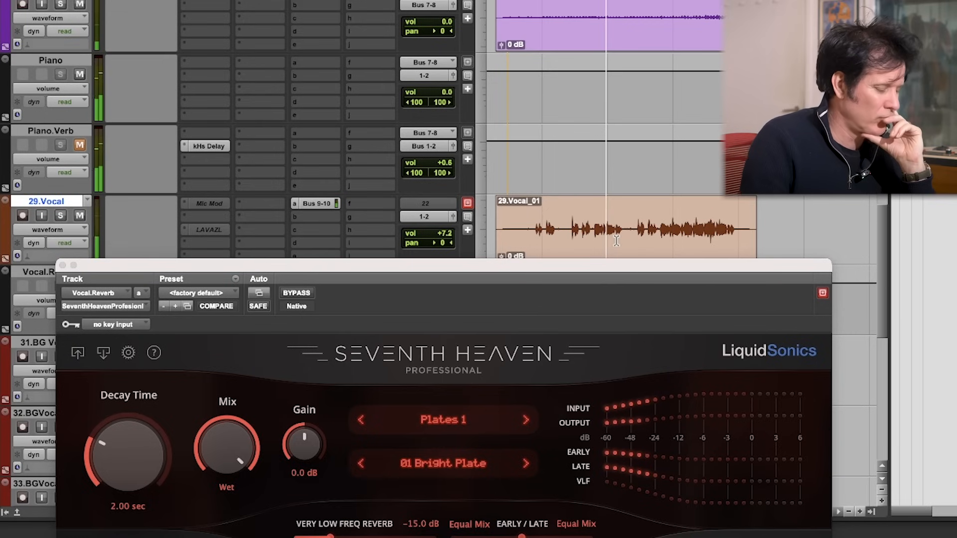
drag(593, 277, 524, 0)
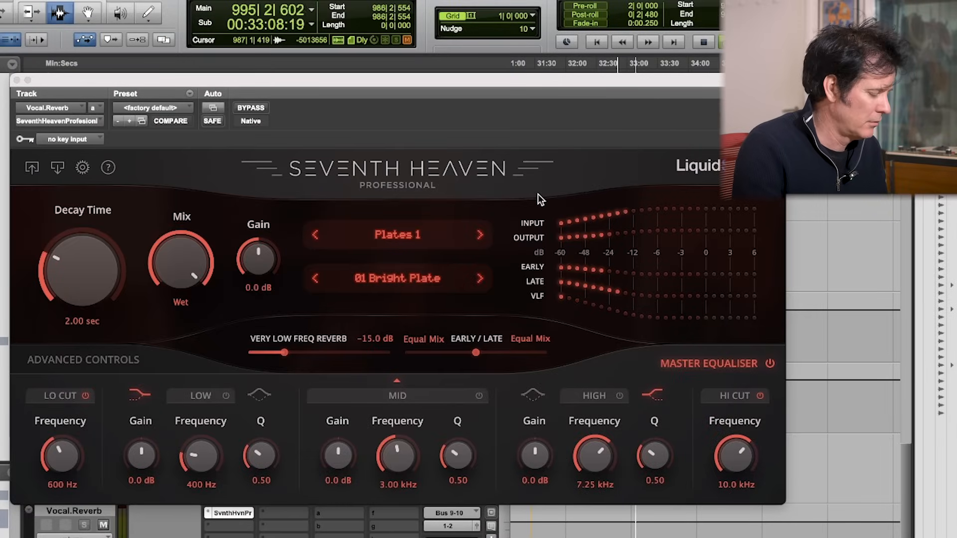
key(space)
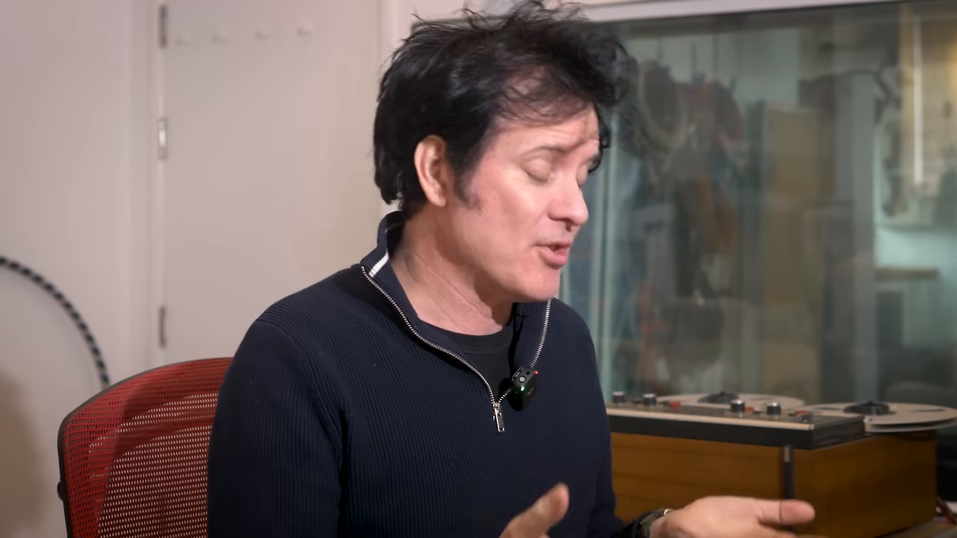
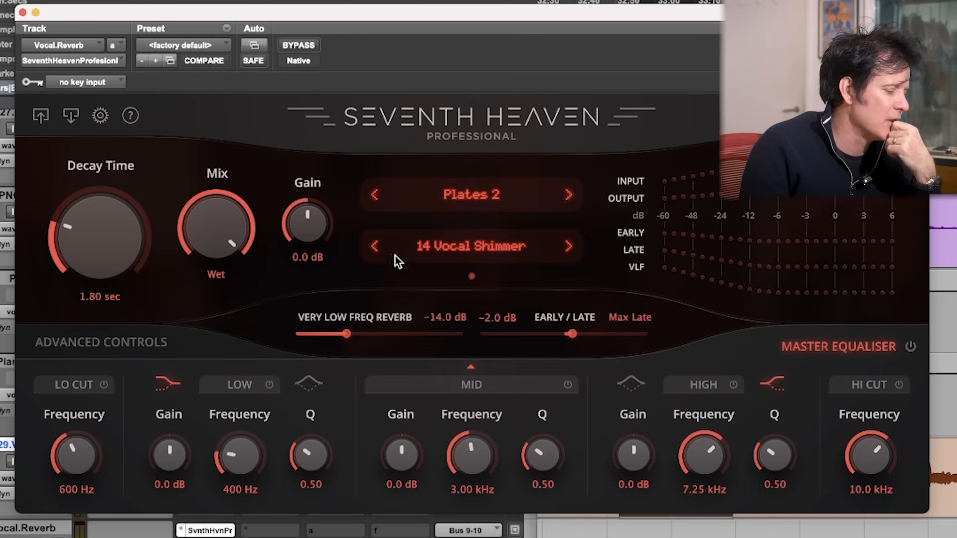
Step: Switch the Vocal.Reverb program to 13 Alpha Plate in the Plates 2 bank and show the plug-in's settings options
click(372, 246)
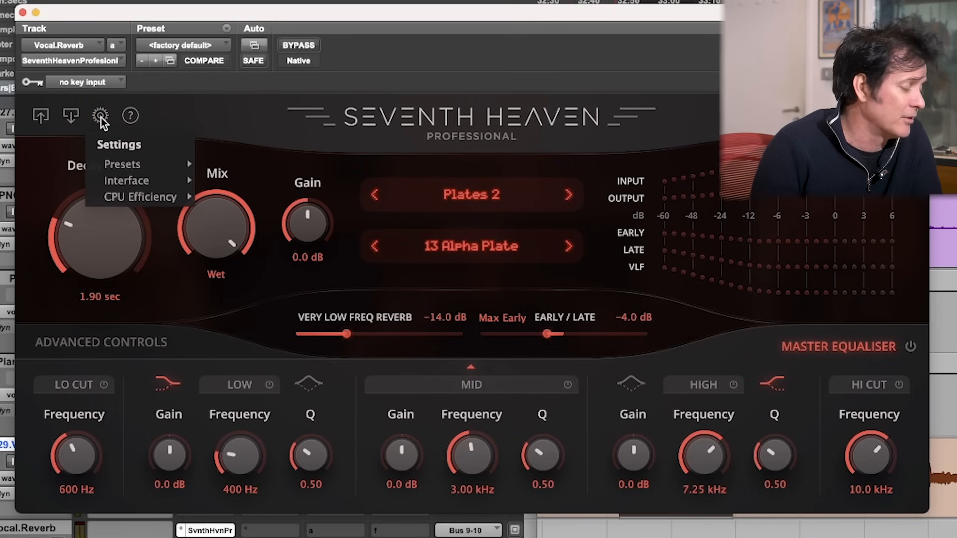
mouse_move(115, 163)
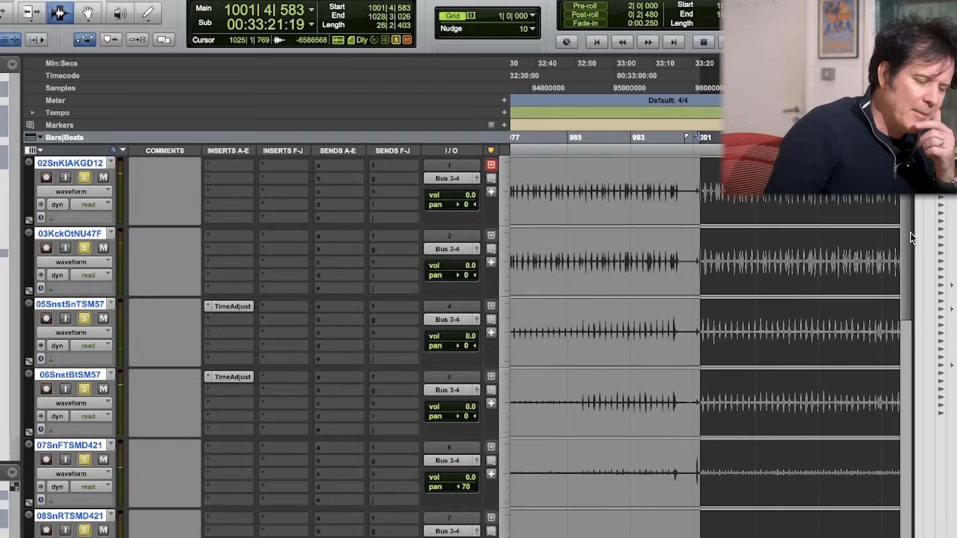
Step: Play the drum tracks from the selected section and bring up the Seventh Heaven reverb on the Drums.Verb track
drag(908, 238, 915, 191)
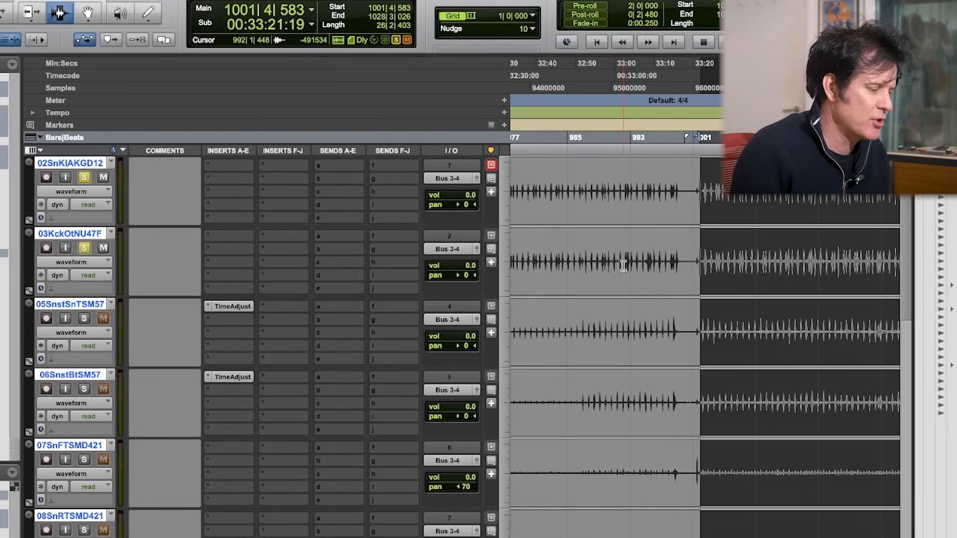
key(space)
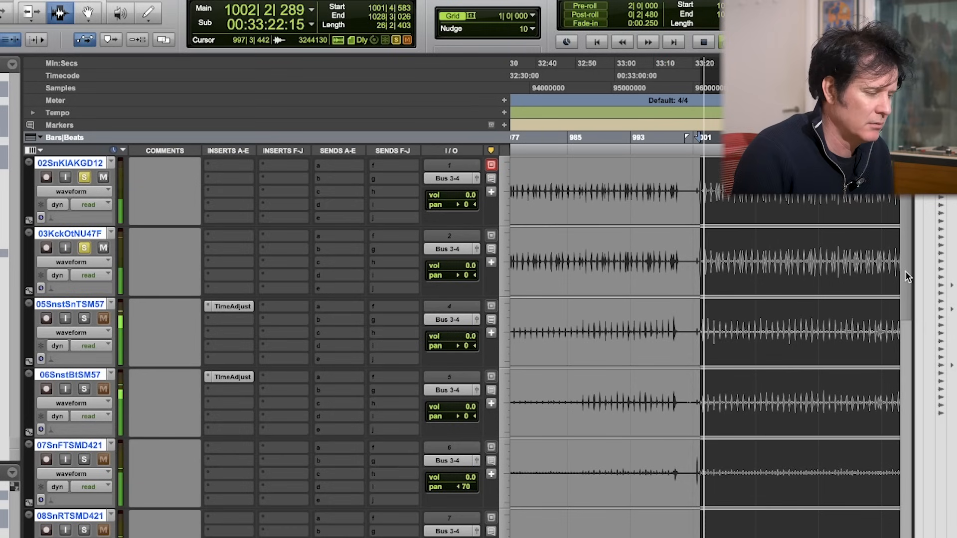
scroll(905, 274, down, 1)
drag(905, 275, 915, 367)
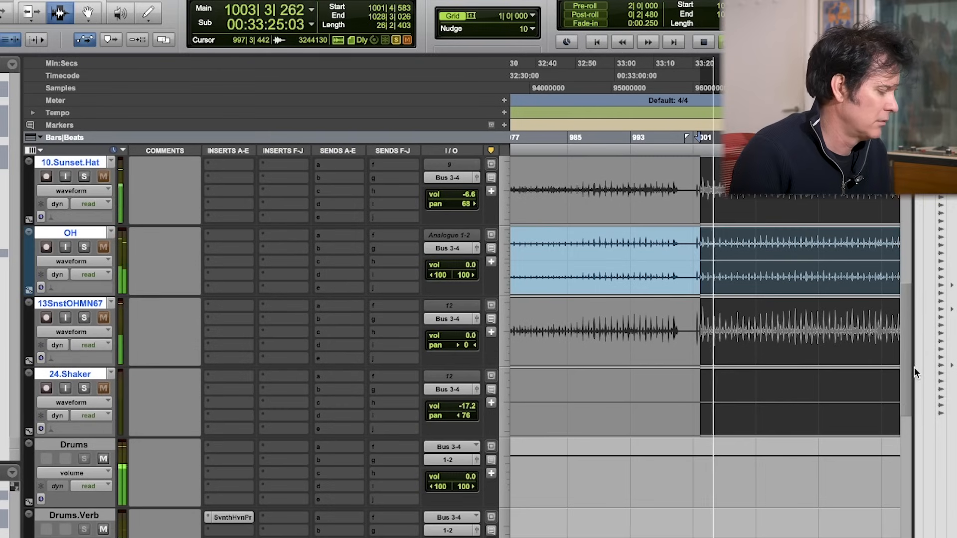
click(213, 517)
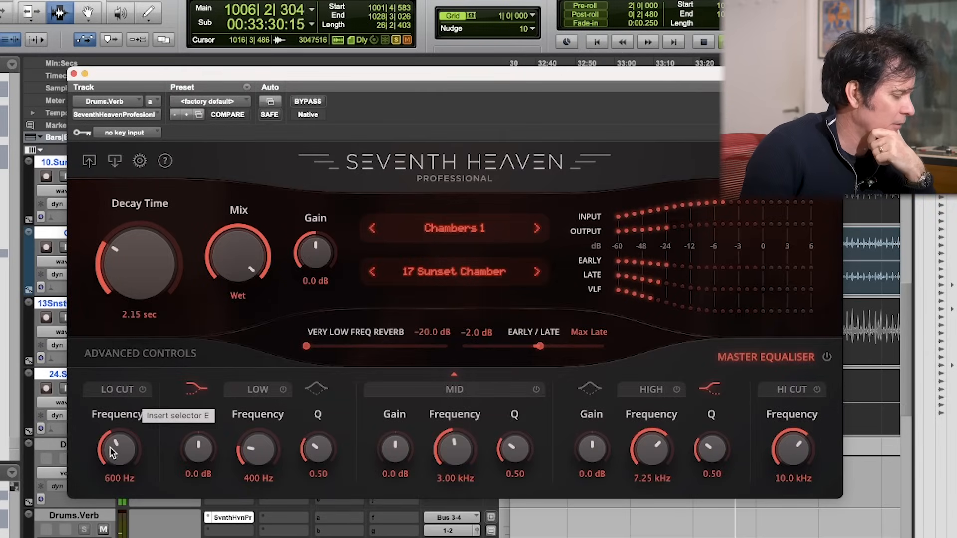
Step: Try the 600 Hz Lo Cut on Drums.Verb, set its Very Low Freq Reverb to Off and close the plug-in
click(143, 391)
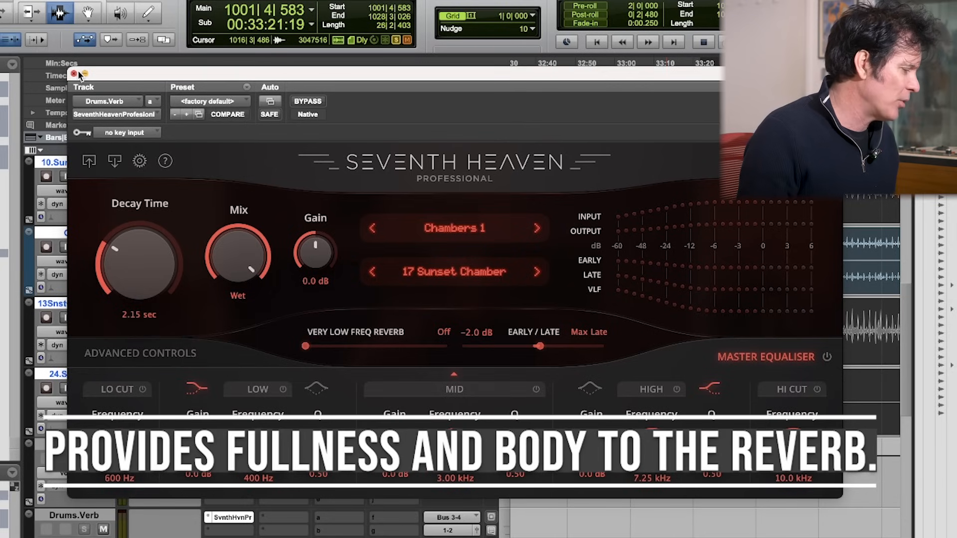
click(75, 73)
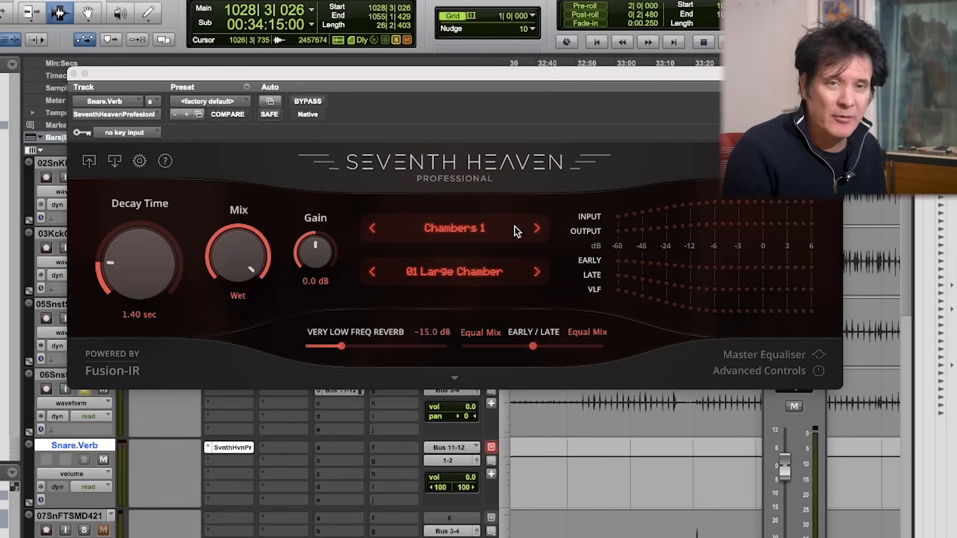
Step: Load the 09 Snare Chamber program from the Chambers 1 bank on Snare.Verb and audition it with the soloed snare tracks
click(477, 230)
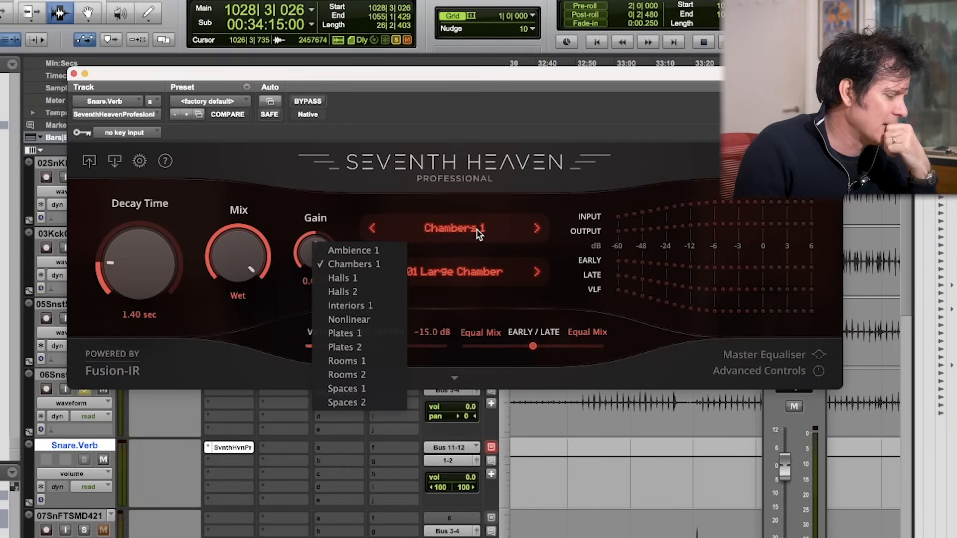
click(474, 250)
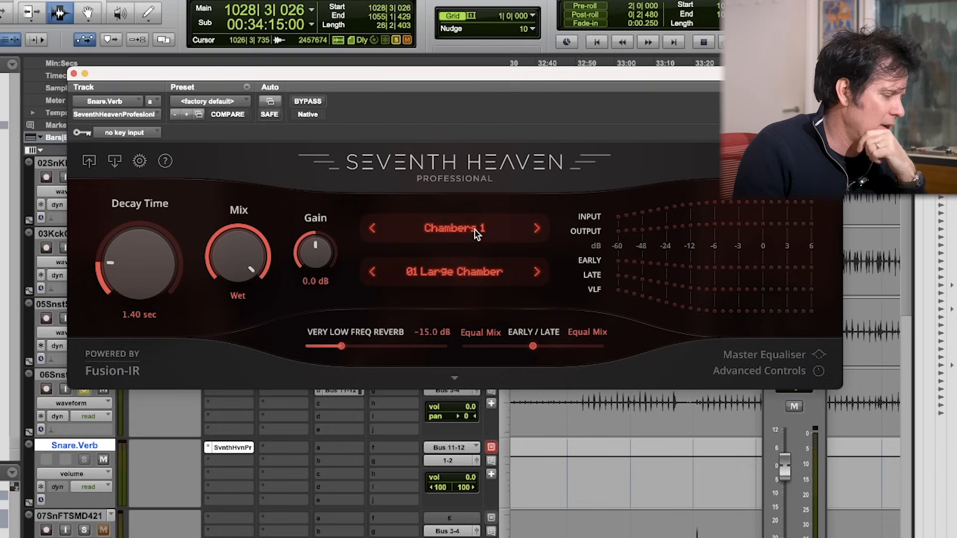
click(471, 270)
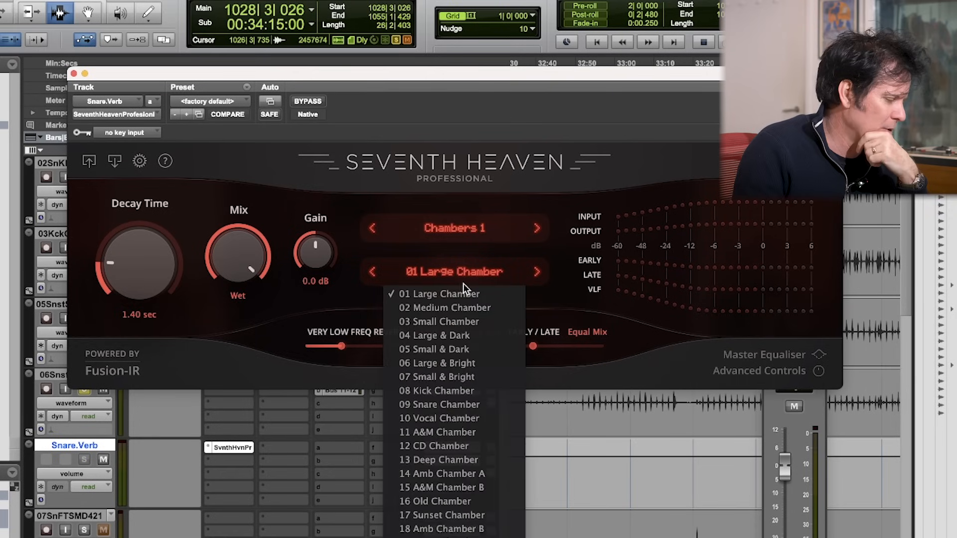
click(463, 404)
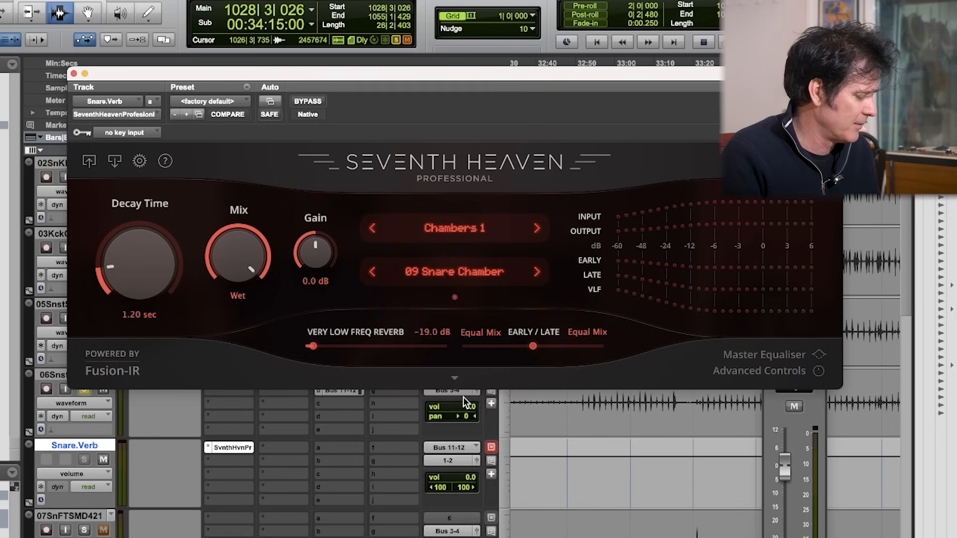
key(space)
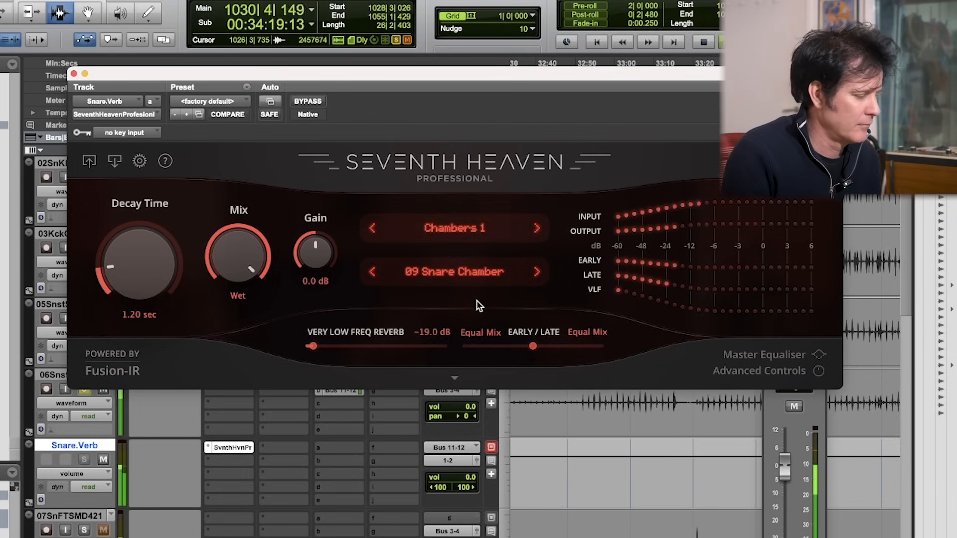
key(space)
Step: Show the Snare.Verb Master Equaliser and set its Low band to 108 Hz with 7.2 dB of gain
click(454, 378)
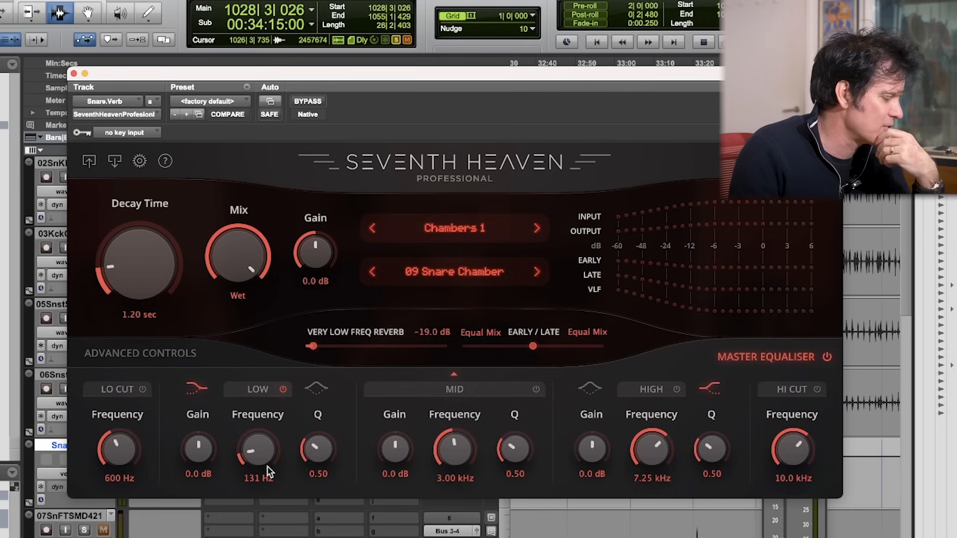
drag(267, 468, 268, 469)
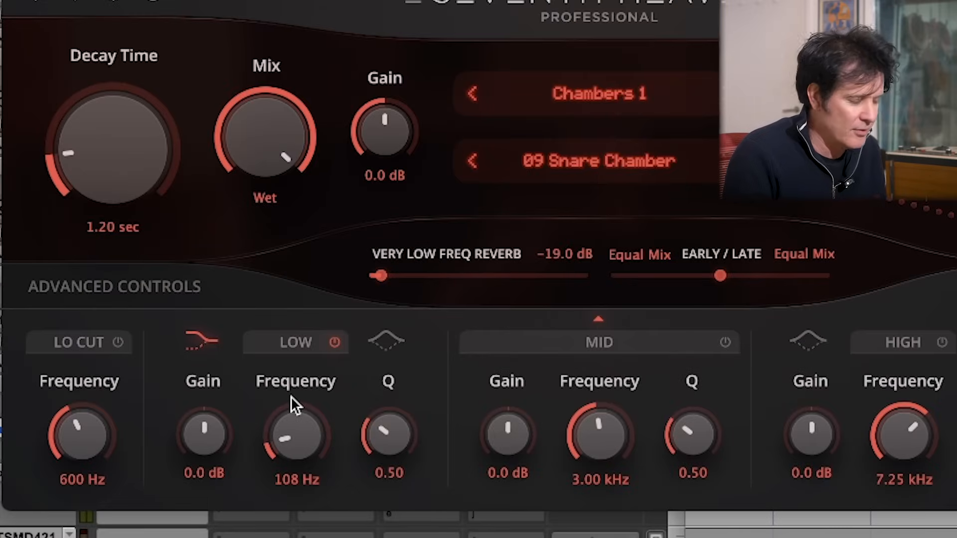
drag(206, 429, 235, 374)
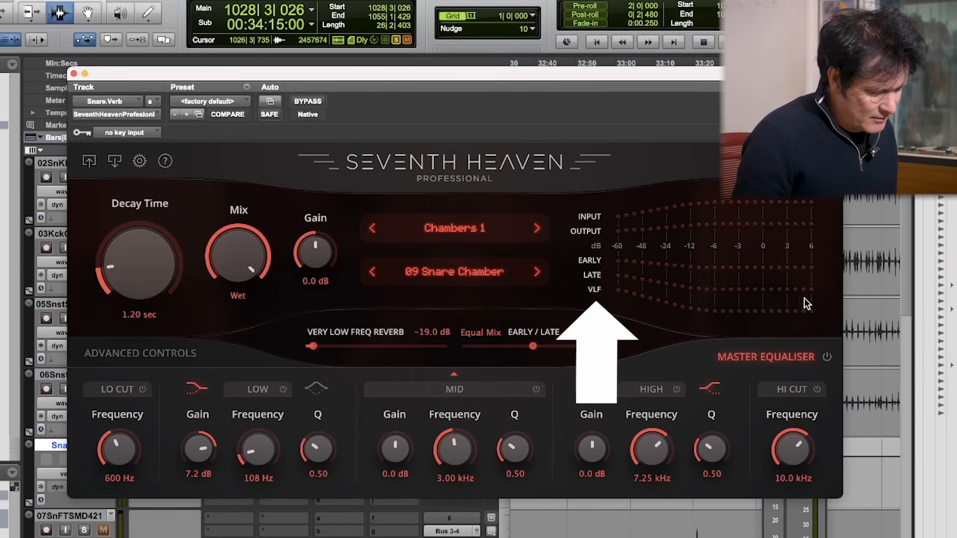
Step: Raise the Snare.Verb Very Low Freq Reverb to -3.0 dB while auditioning the snare
key(space)
drag(312, 346, 424, 354)
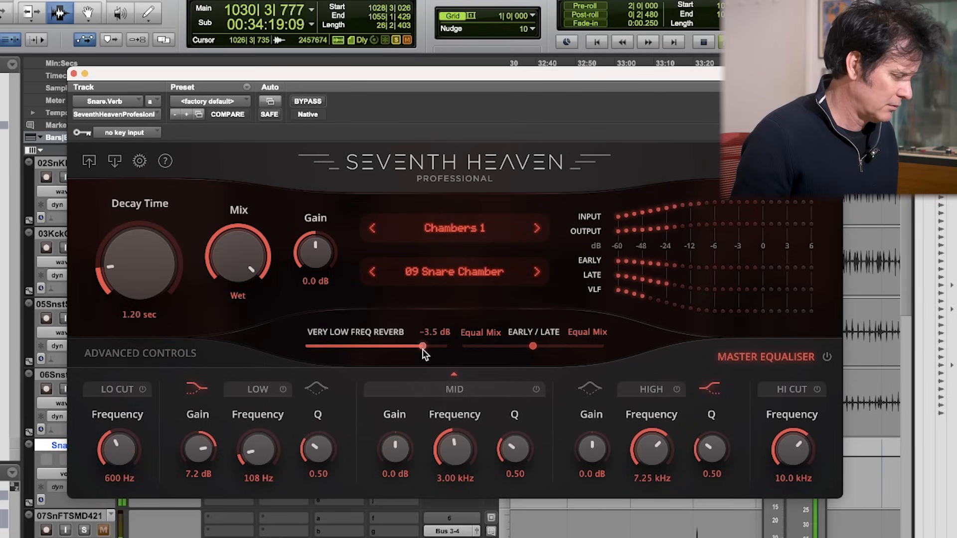
drag(423, 354, 428, 354)
key(space)
Step: Make the Bus 11-12 sends of both snare tracks pre-fader with the tracks muted, and bring the reverb window back
drag(215, 74, 203, 537)
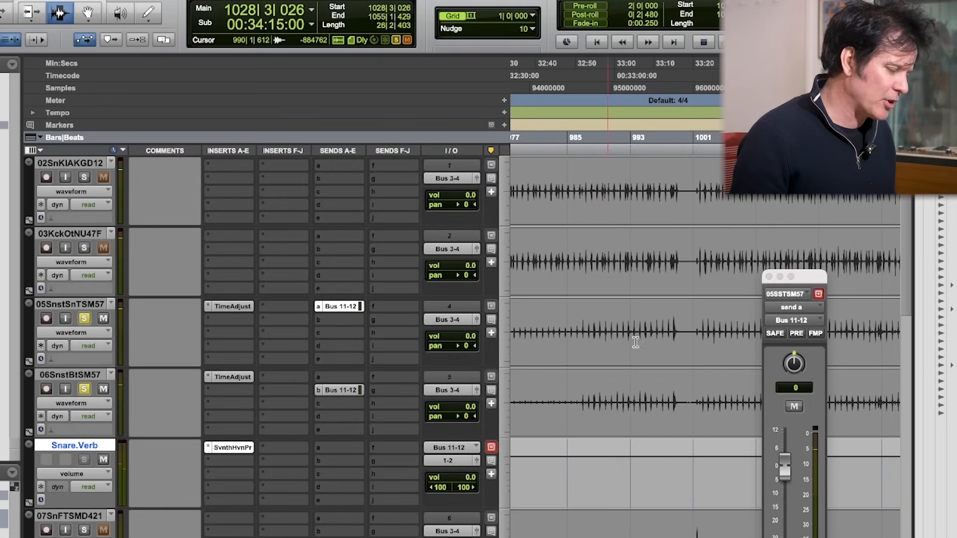
click(796, 333)
click(342, 389)
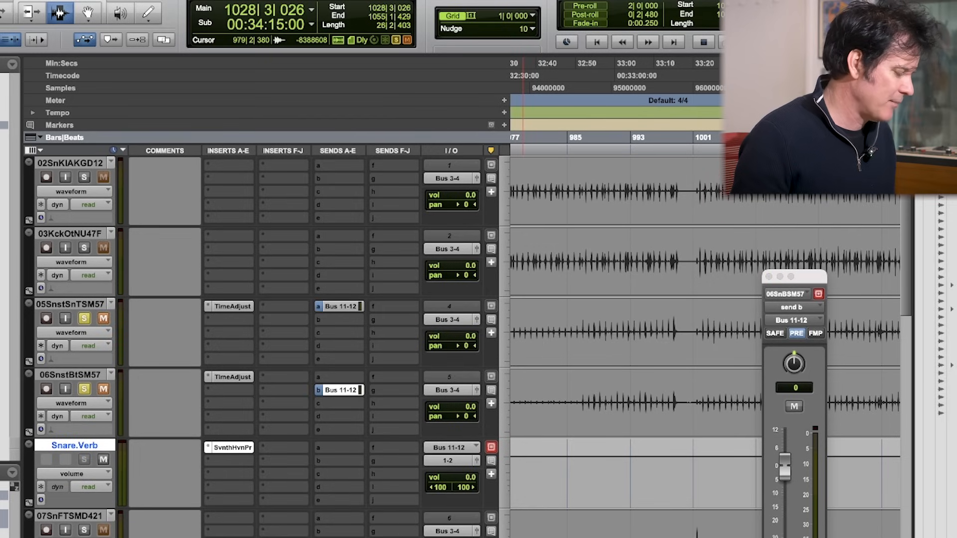
drag(452, 537, 447, 130)
Step: Audition the snare reverb alone, turn Very Low Freq Reverb off and set the Low band's Q to 0.63 and gain to 5.1 dB
key(space)
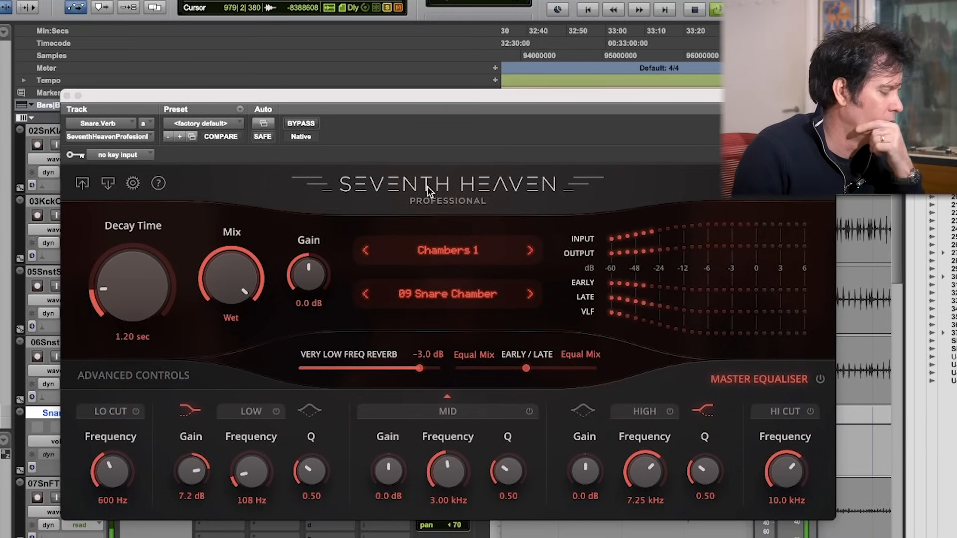
drag(420, 367, 253, 366)
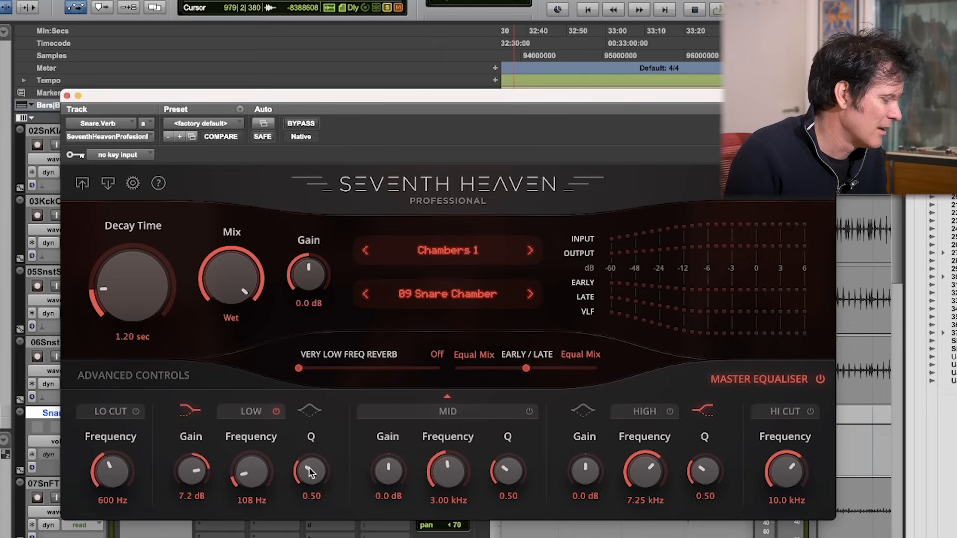
drag(306, 469, 307, 465)
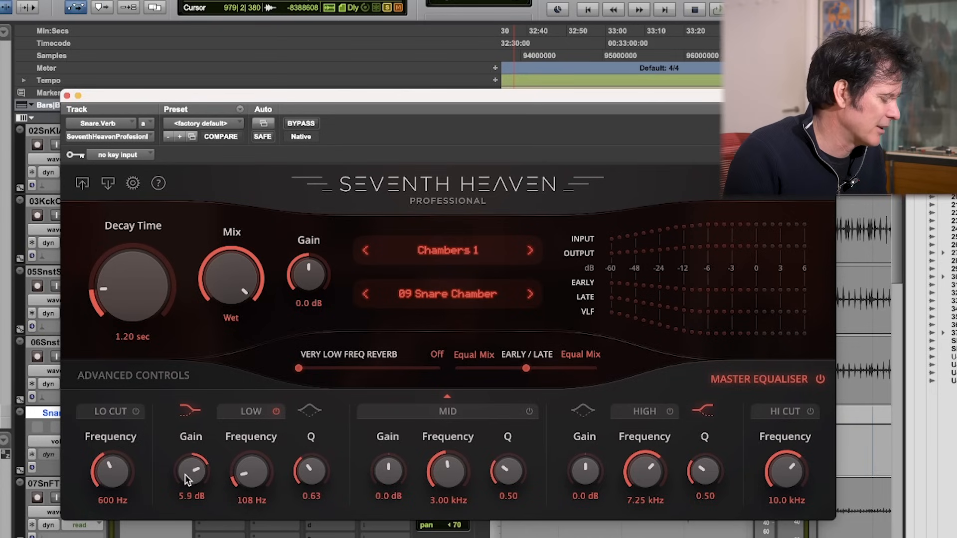
key(space)
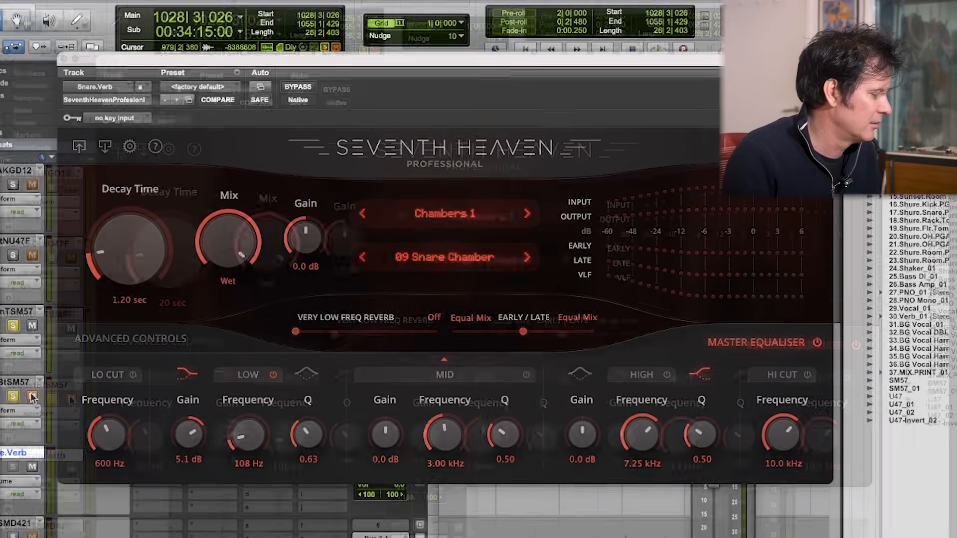
Step: Unmute the two snare tracks and compare the snare reverb with the Low band on and off during playback
click(77, 401)
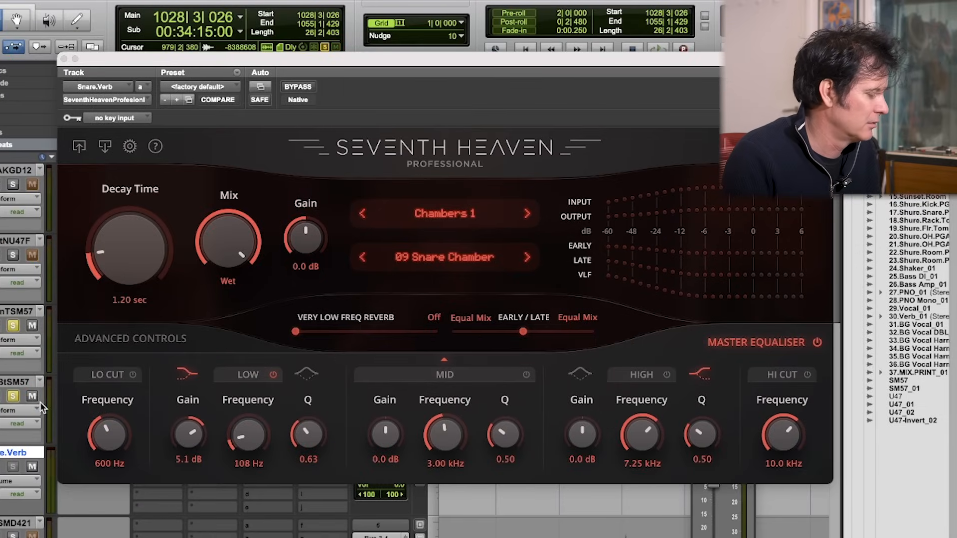
key(space)
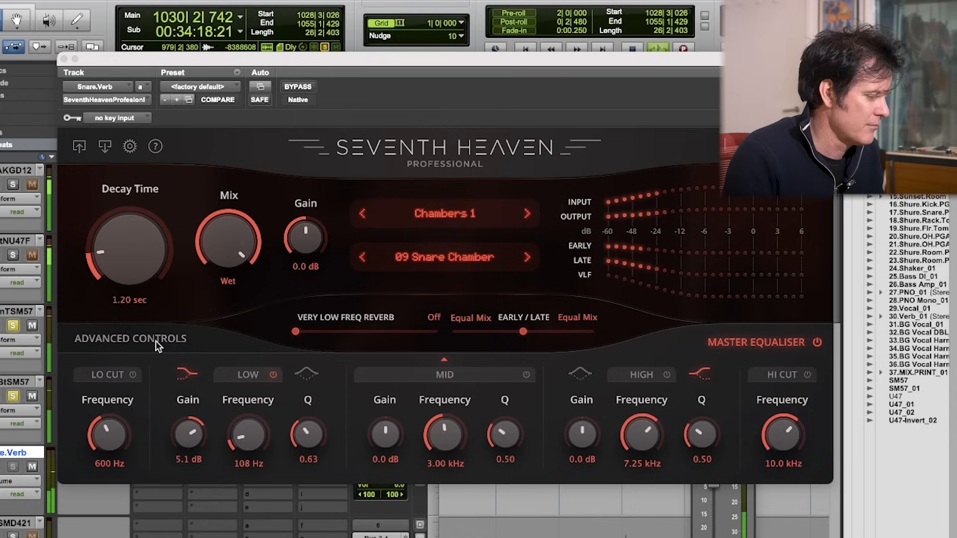
click(274, 375)
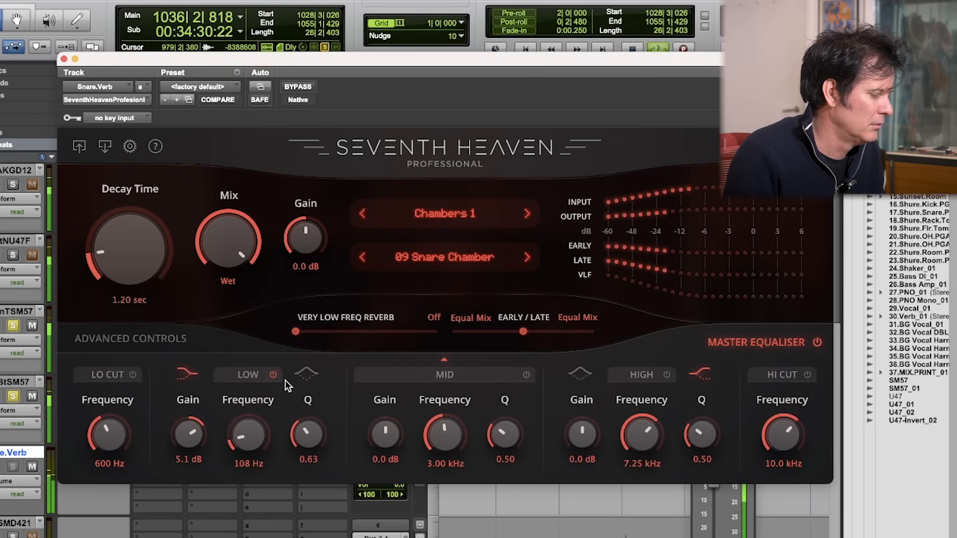
key(space)
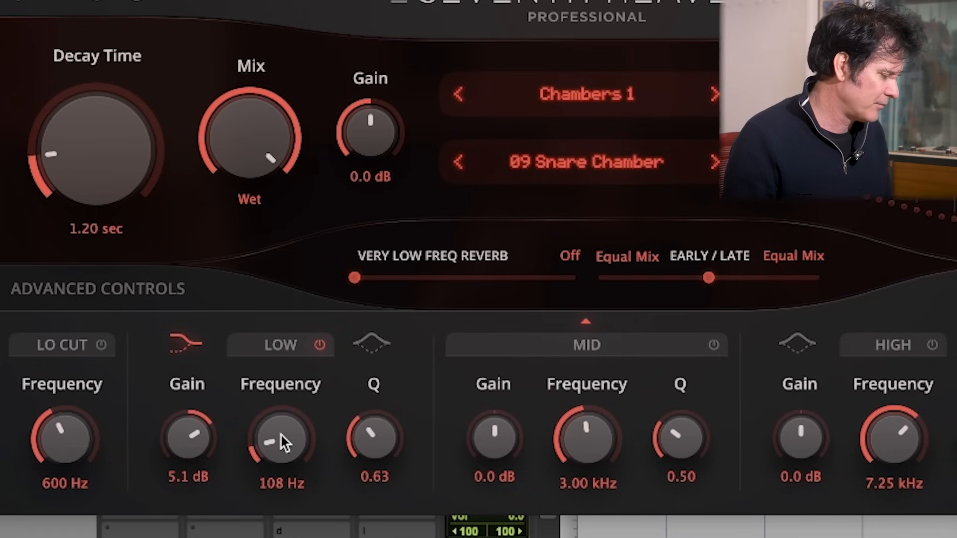
Step: Set the Low band to 51 Hz with 9.4 dB of gain, and the Very Low Freq Reverb to -9.3 dB
drag(278, 437, 274, 445)
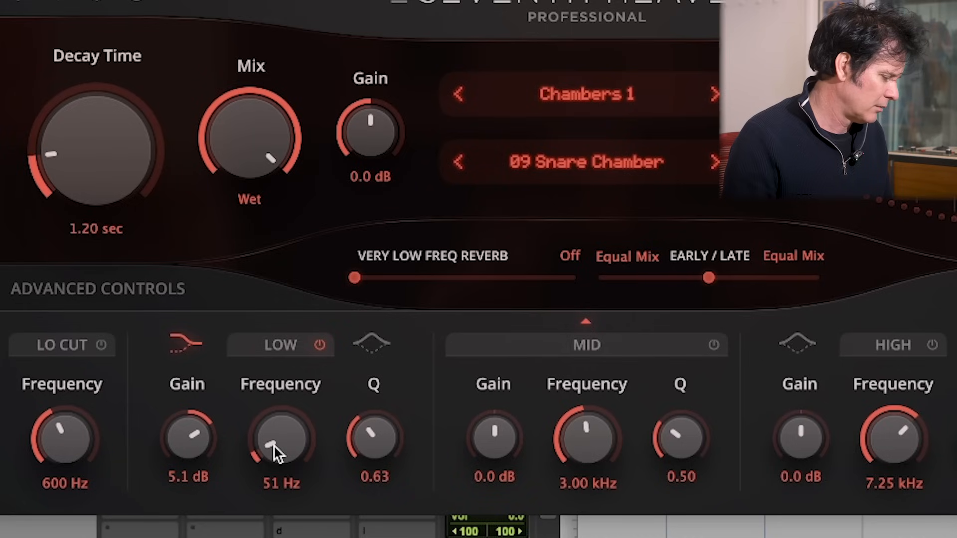
drag(199, 442, 198, 442)
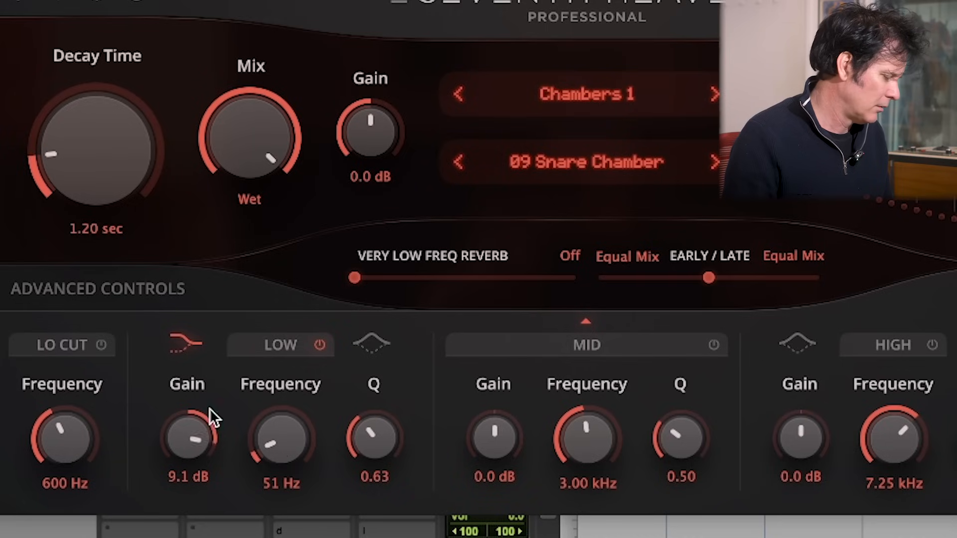
drag(211, 400, 209, 404)
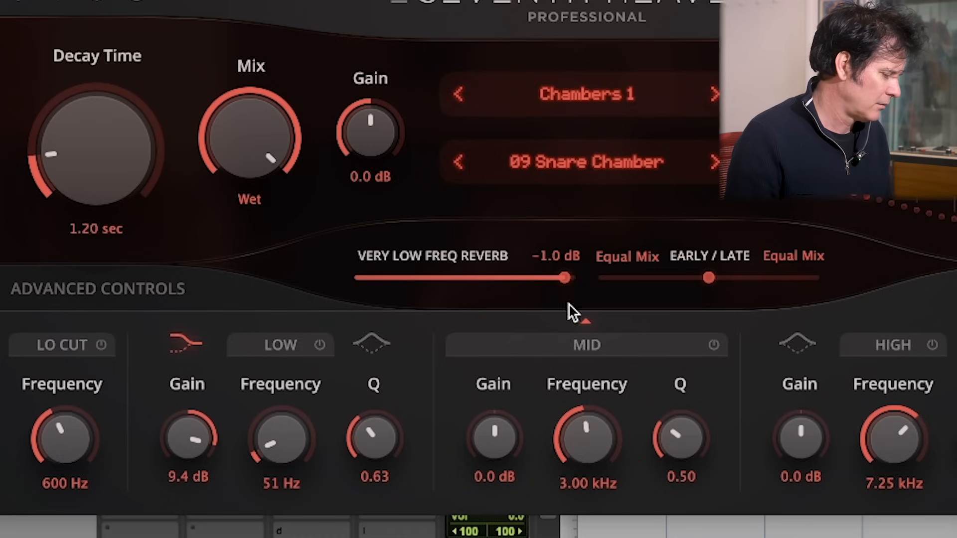
drag(569, 277, 474, 277)
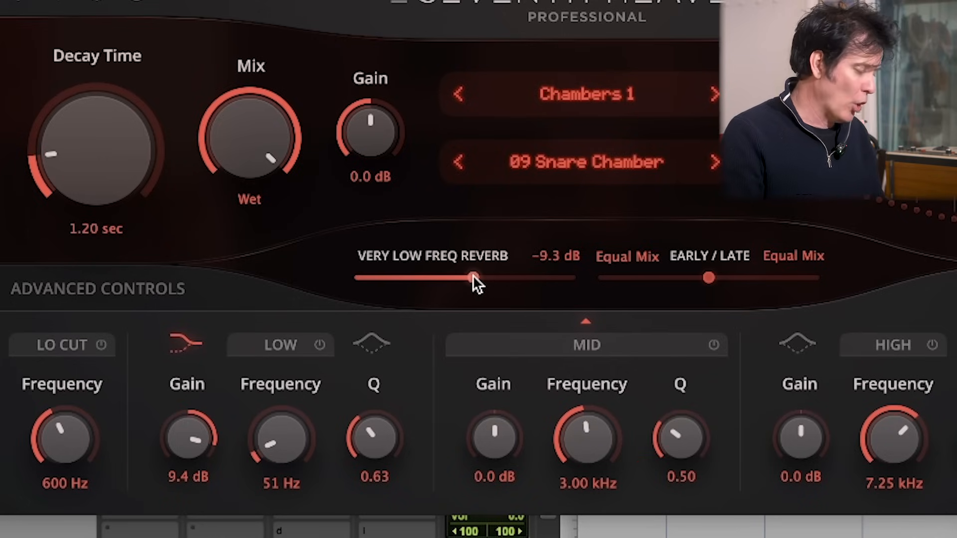
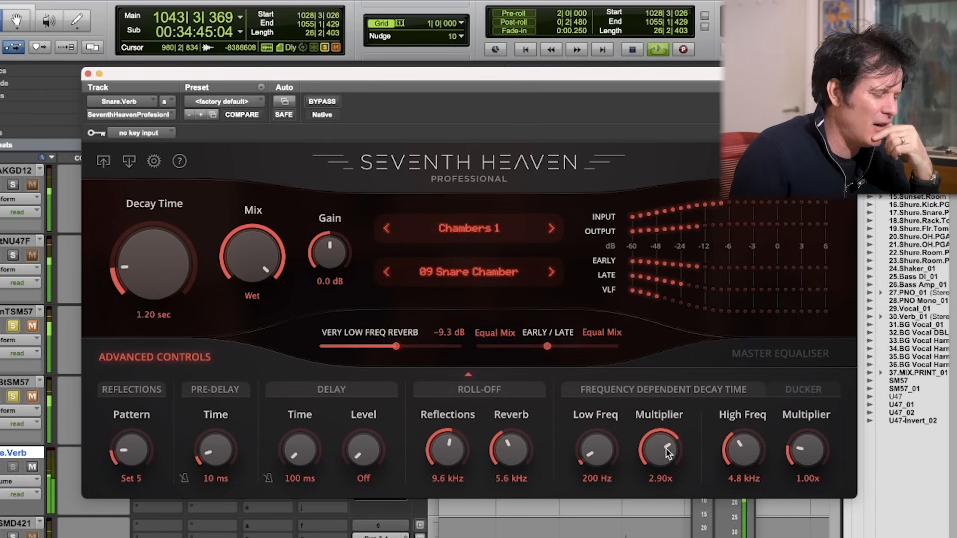
Step: Compare the snare reverb's Low Freq multiplier at 0.25x, 0.60x and 3.30x, and raise the Very Low Freq Reverb to 0.0 dB
drag(655, 442, 638, 493)
drag(653, 426, 653, 488)
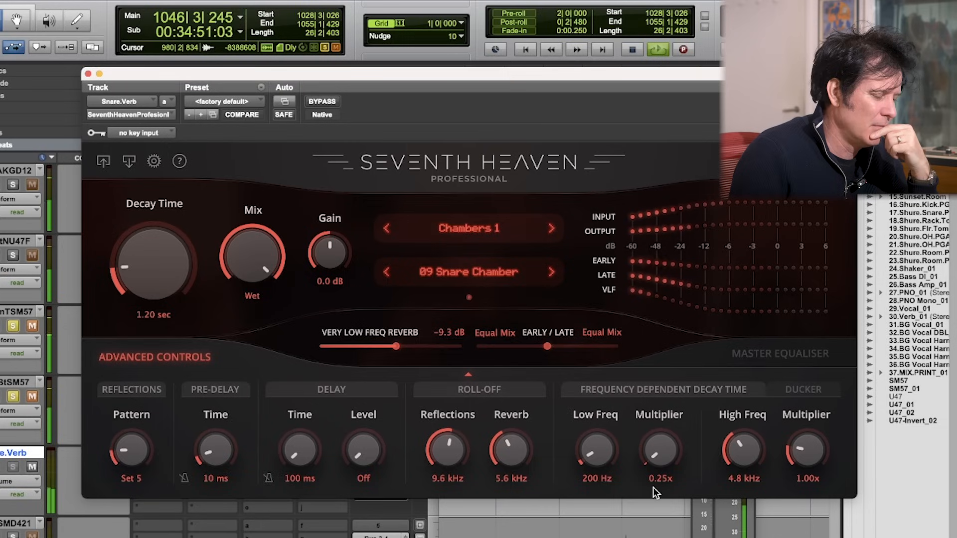
drag(653, 487, 653, 477)
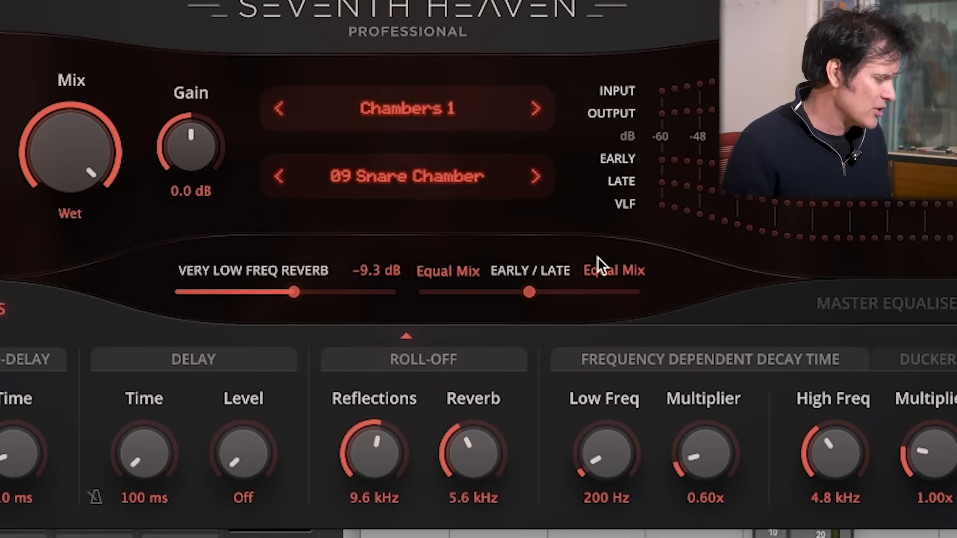
drag(294, 293, 402, 302)
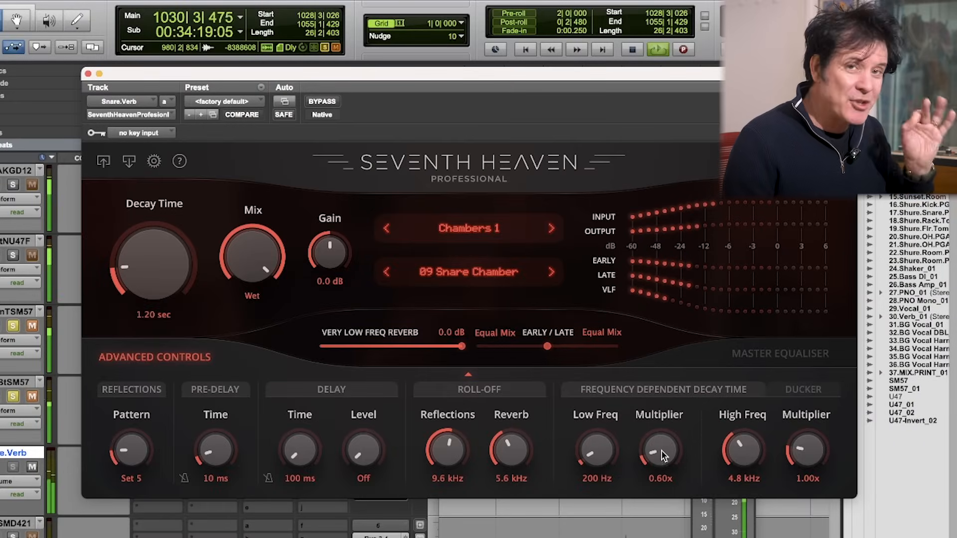
drag(659, 453, 683, 371)
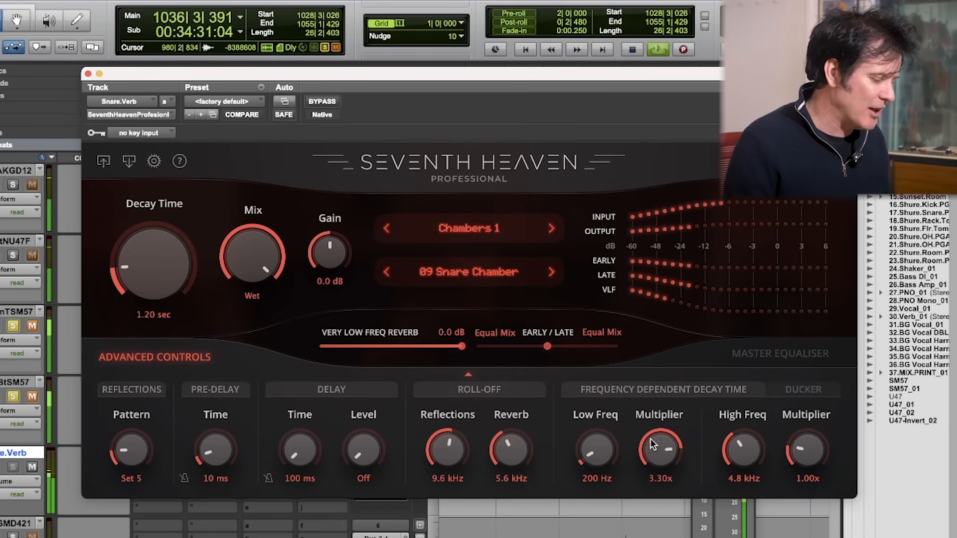
drag(653, 444, 626, 514)
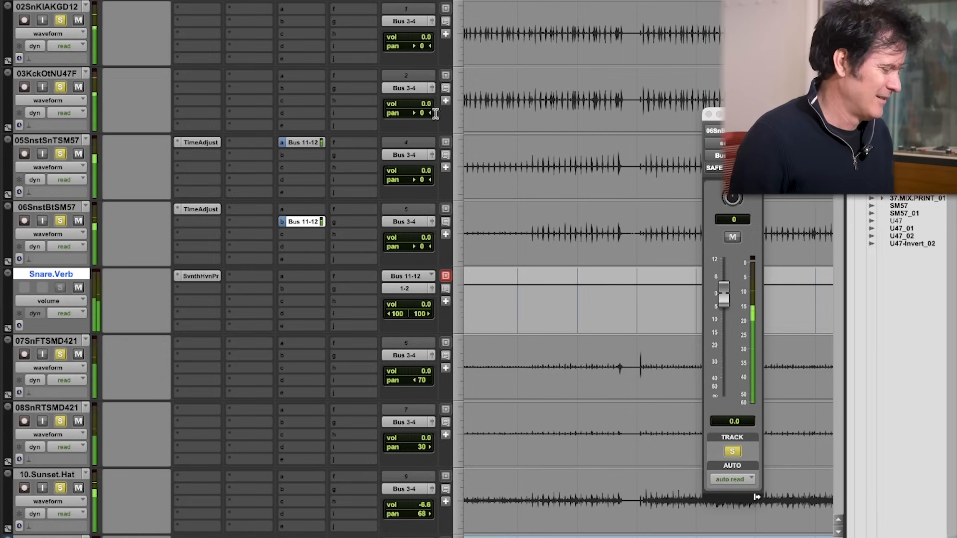
Step: Duplicate the Snare.Verb track once with its playlists, automation, inserts, sends, markers and group assignments
click(71, 8)
shift+click(69, 74)
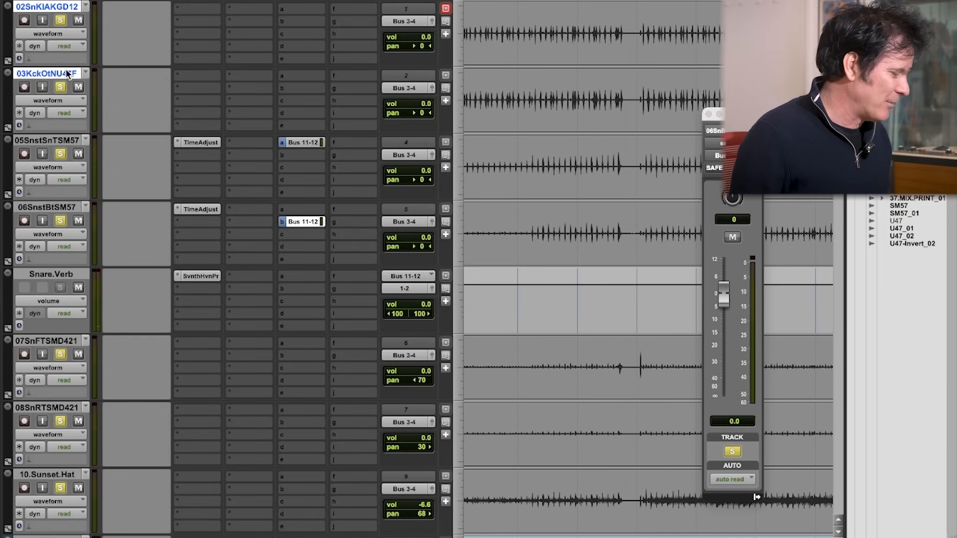
click(56, 276)
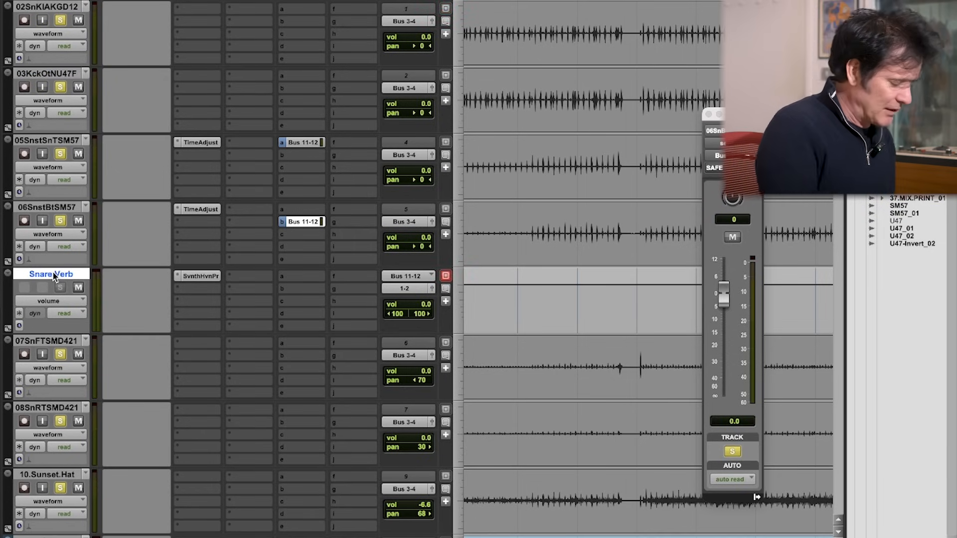
key(alt+shift+d)
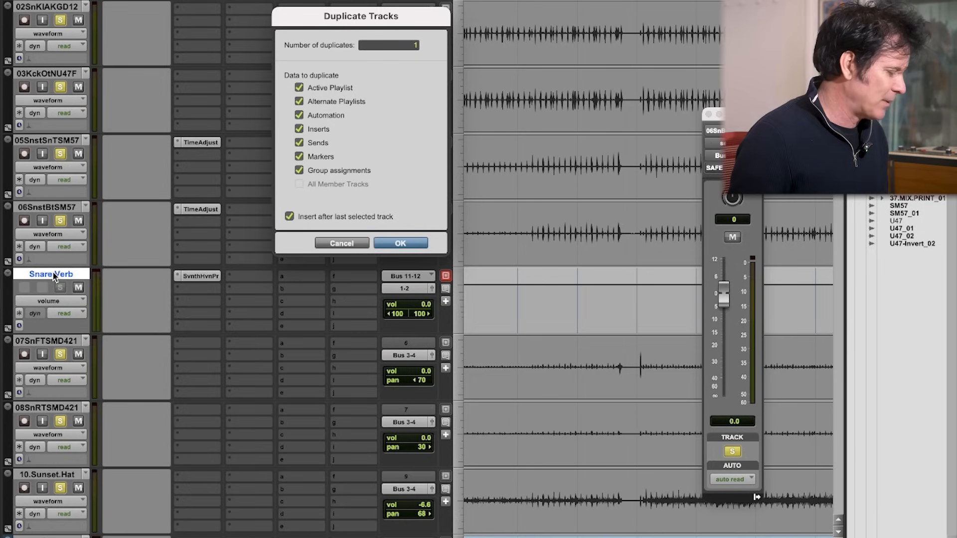
click(408, 244)
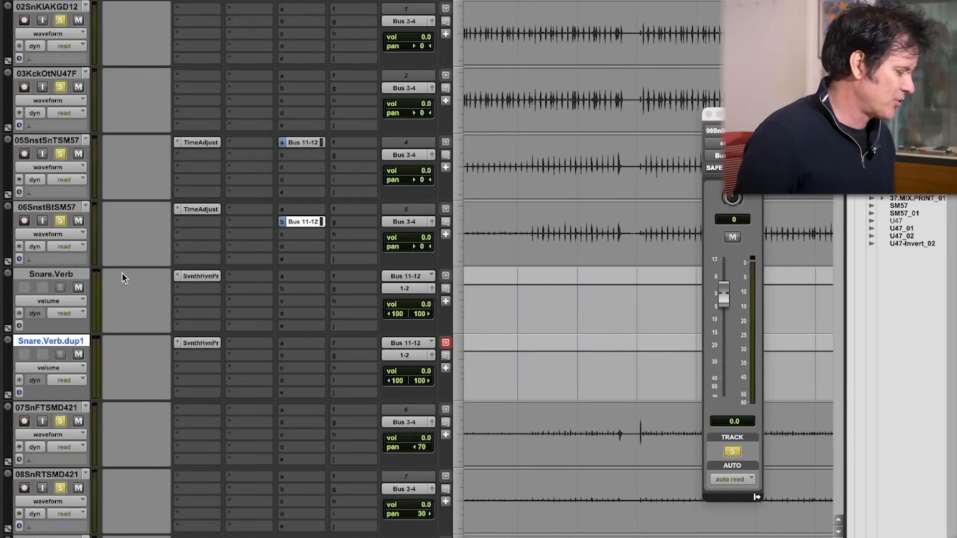
Step: Move the duplicated reverb track directly below the 03KckOtNU47F kick track and rename it Kick.Verb
drag(65, 345, 84, 142)
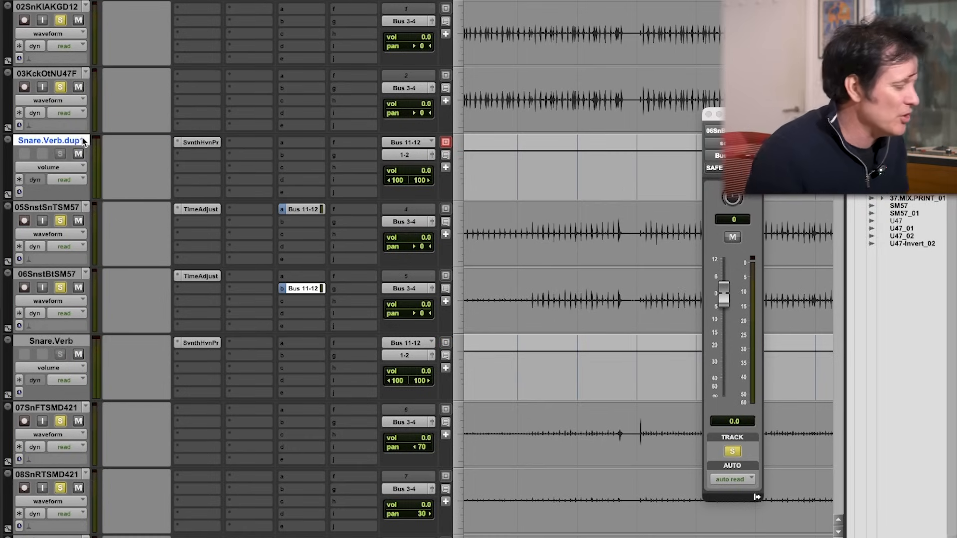
double_click(66, 144)
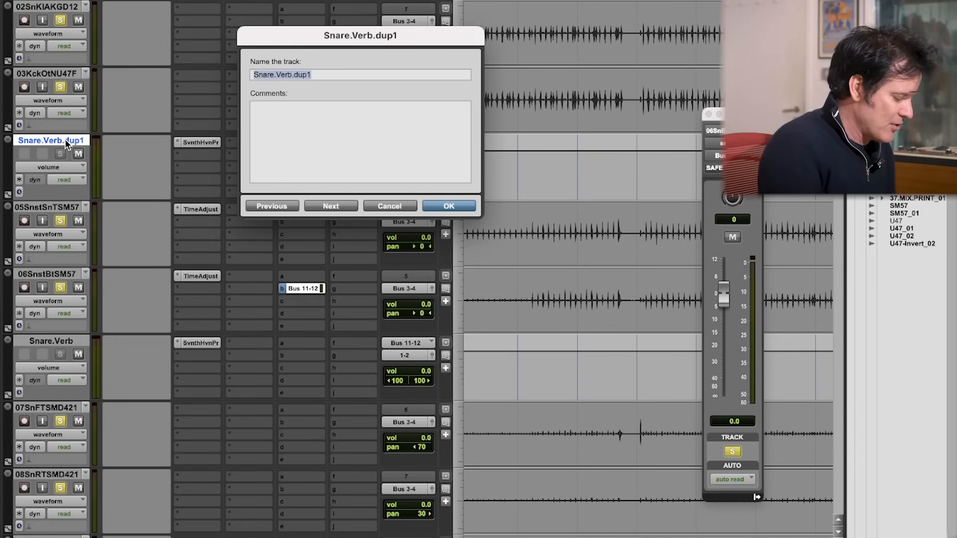
text(Kick)
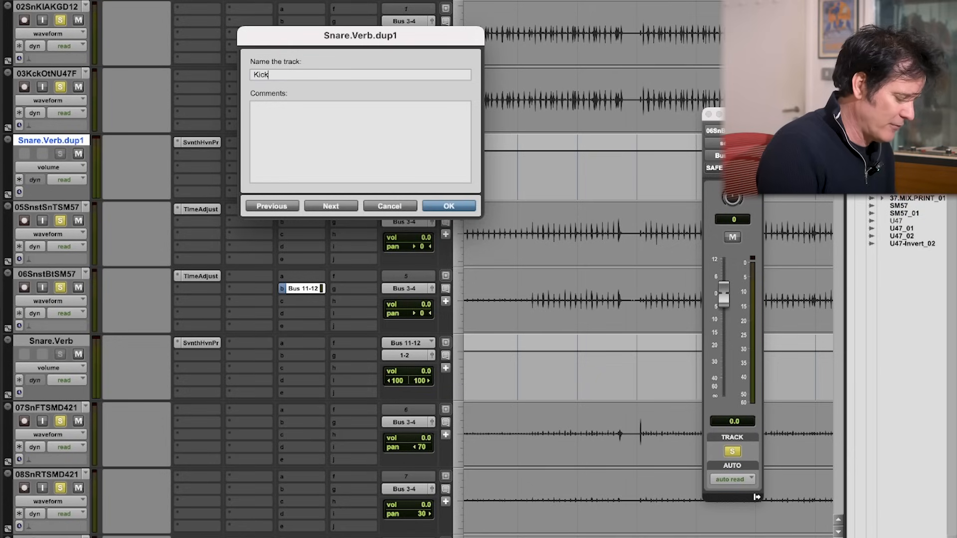
text(.Verb)
key(Return)
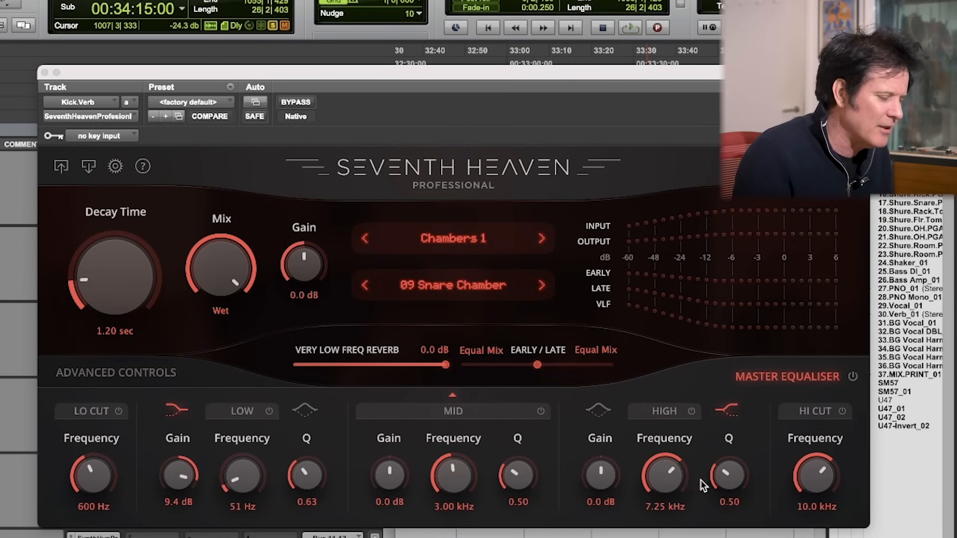
Step: Show Kick.Verb's advanced controls and lower the Low Freq multiplier to 0.55x, 0.50x and finally 0.25x during playback
click(153, 374)
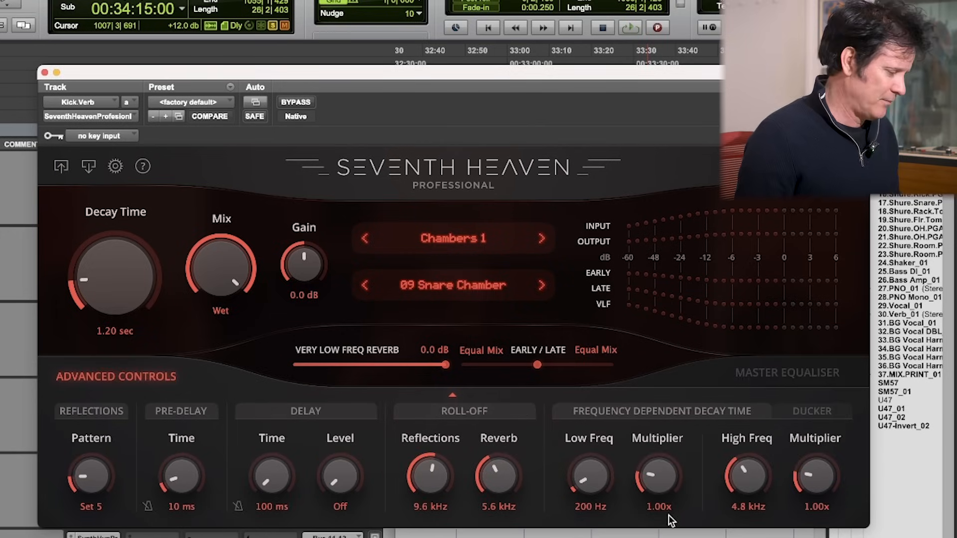
key(space)
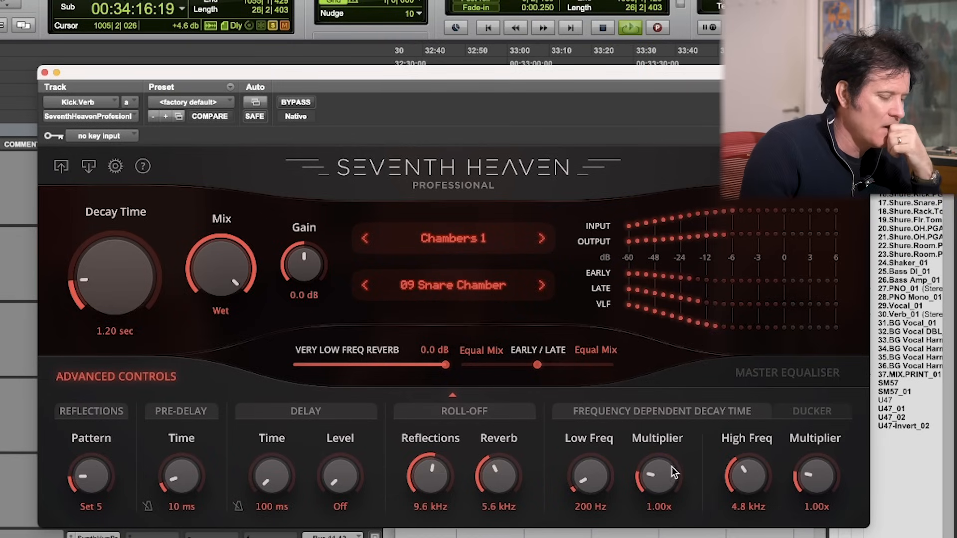
drag(655, 471, 654, 484)
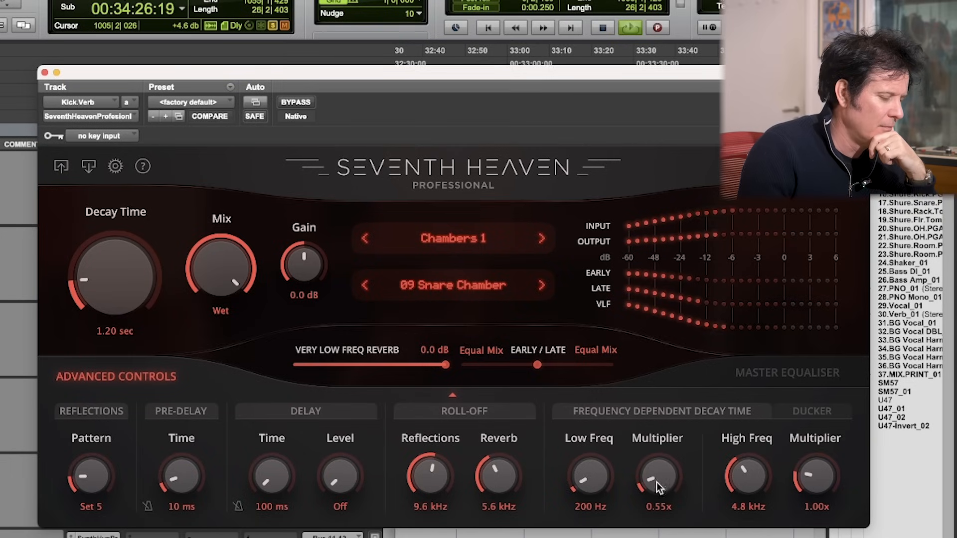
drag(659, 486, 661, 489)
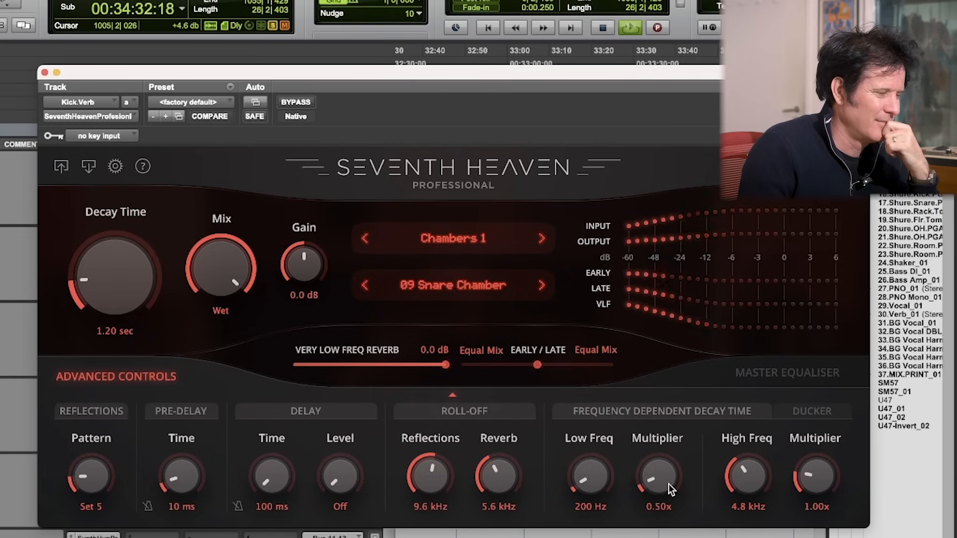
drag(652, 479, 654, 491)
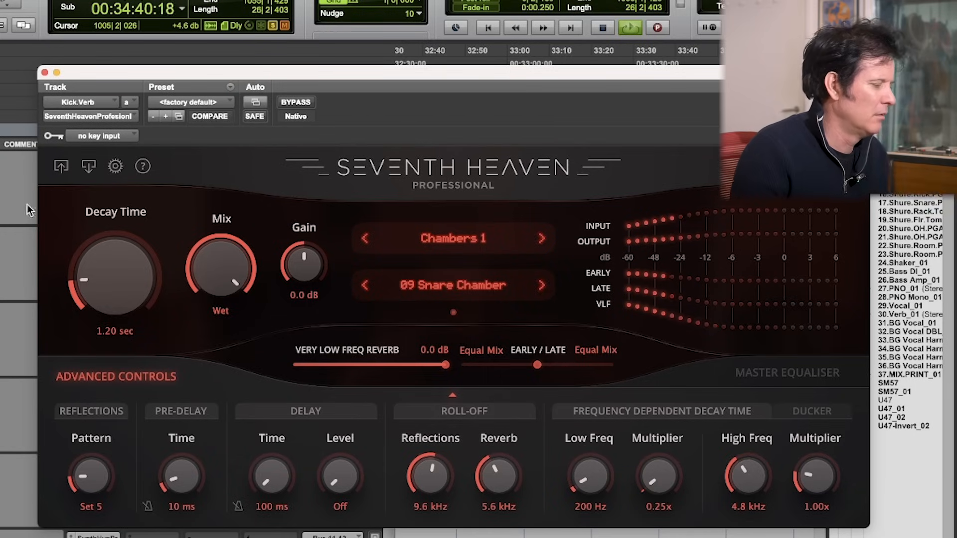
Step: Stop playback, make the Bus 13-14 sends of both kick tracks pre-fader, and mute the two kick tracks
key(super+w)
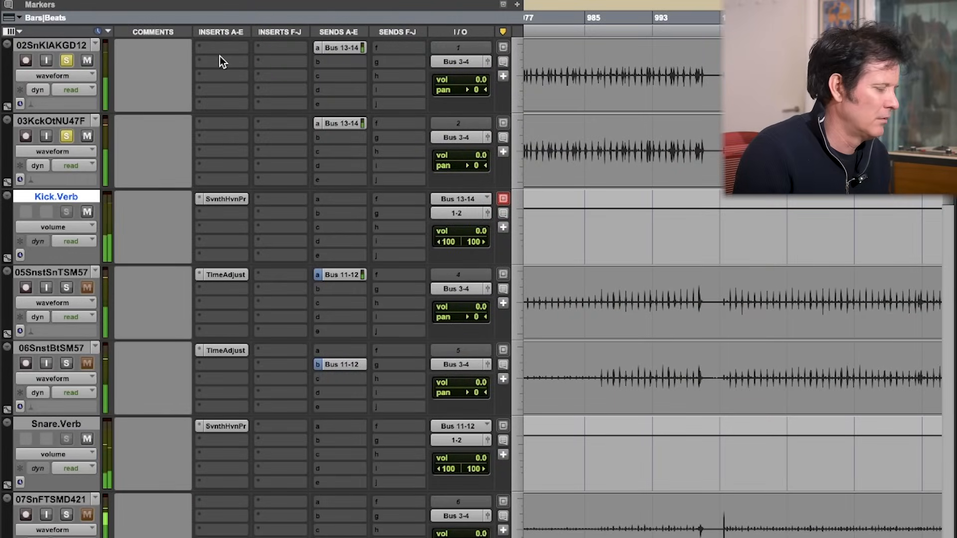
key(space)
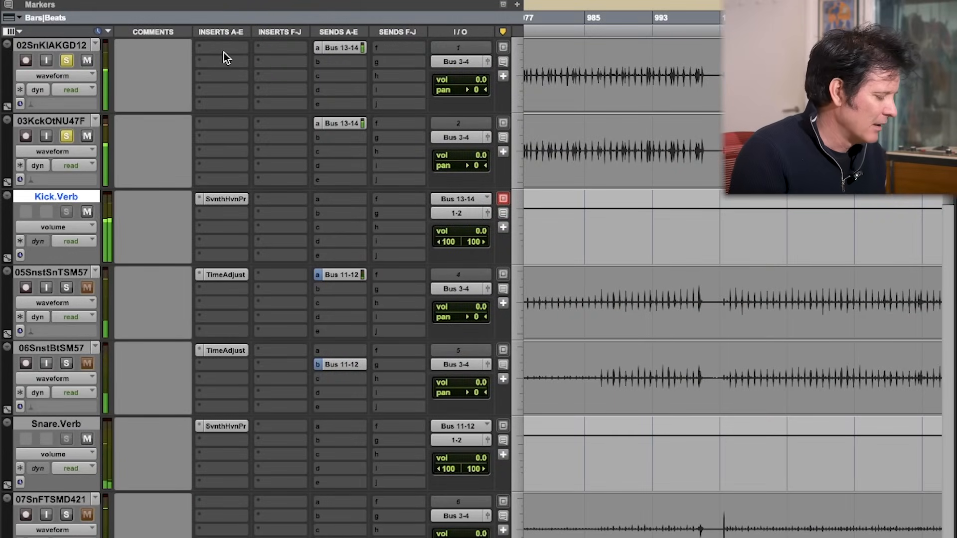
click(351, 46)
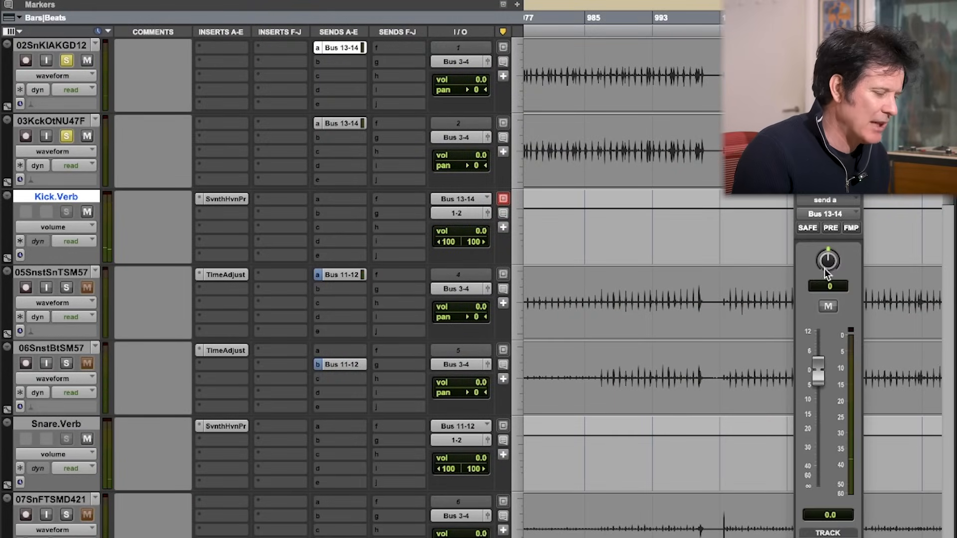
click(830, 227)
click(87, 60)
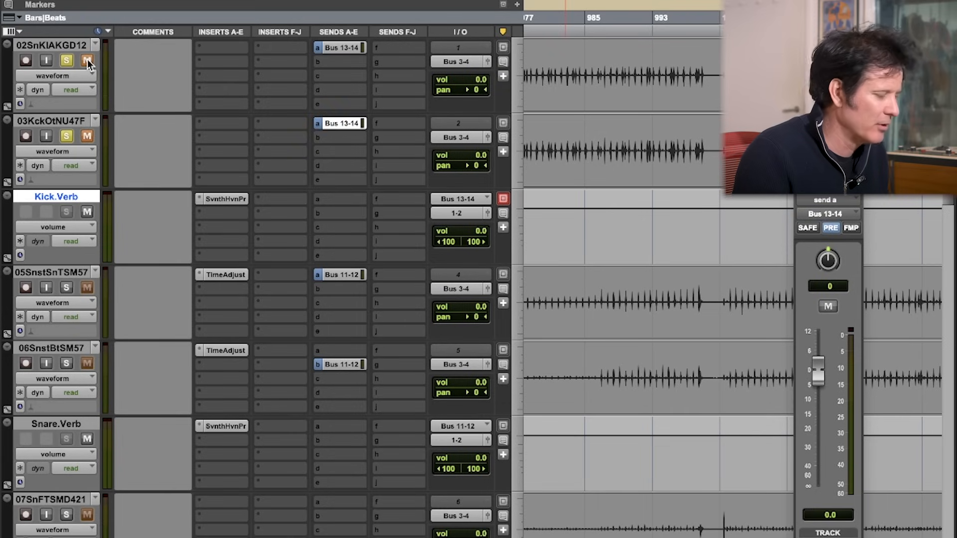
Step: Audition the kick reverb alone, comparing a higher Low Freq multiplier setting with 0.25x
click(226, 199)
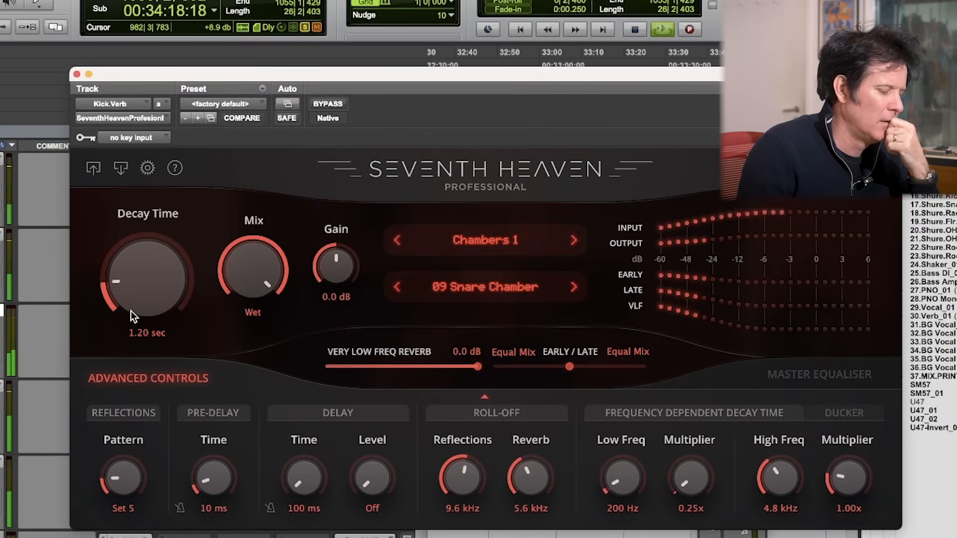
alt+click(687, 481)
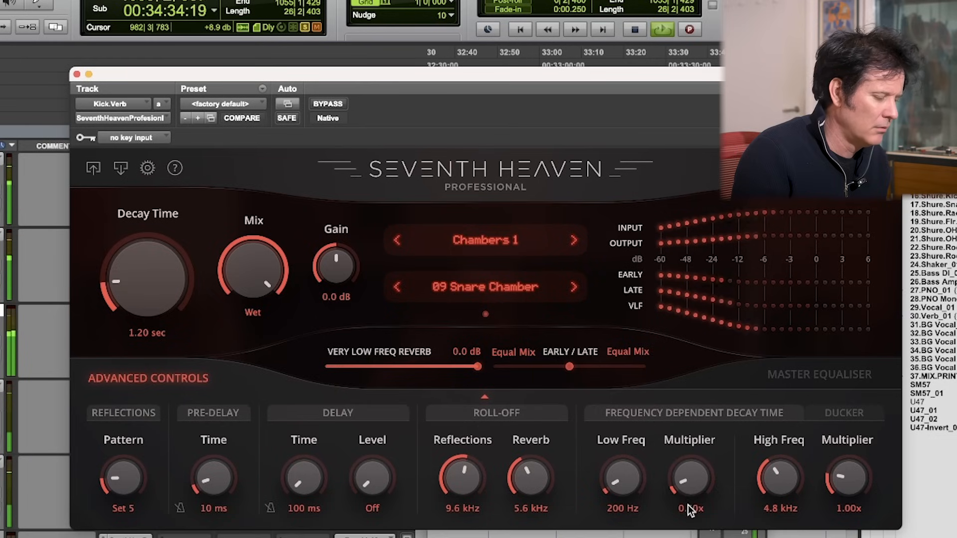
drag(691, 510, 699, 525)
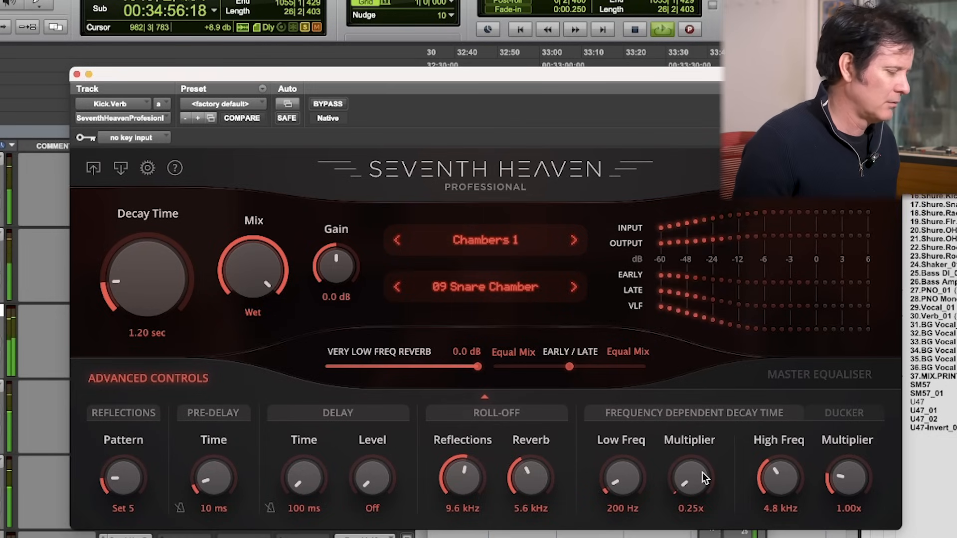
key(space)
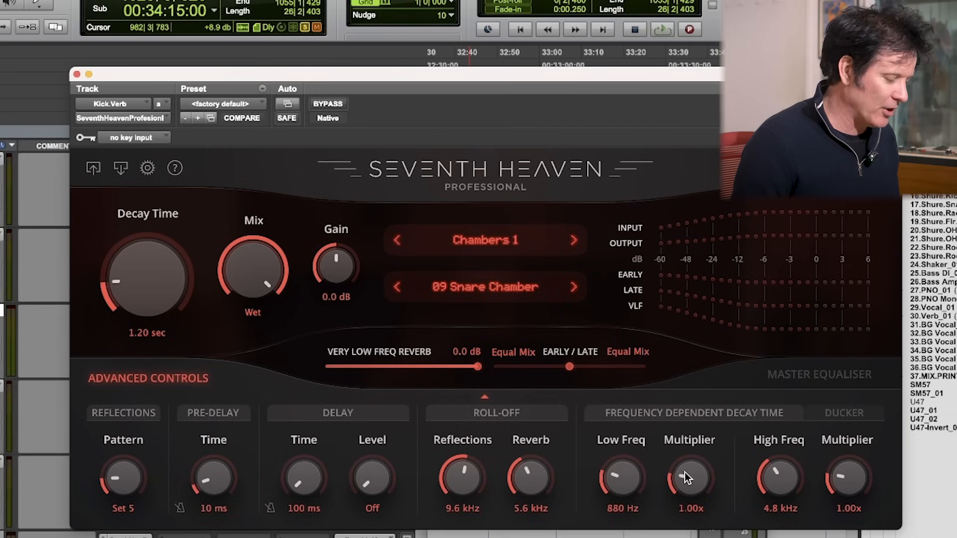
Step: With Kick.Verb's Low Freq at 880 Hz, lower its multiplier to 0.45x and then 0.30x, and play the result
key(space)
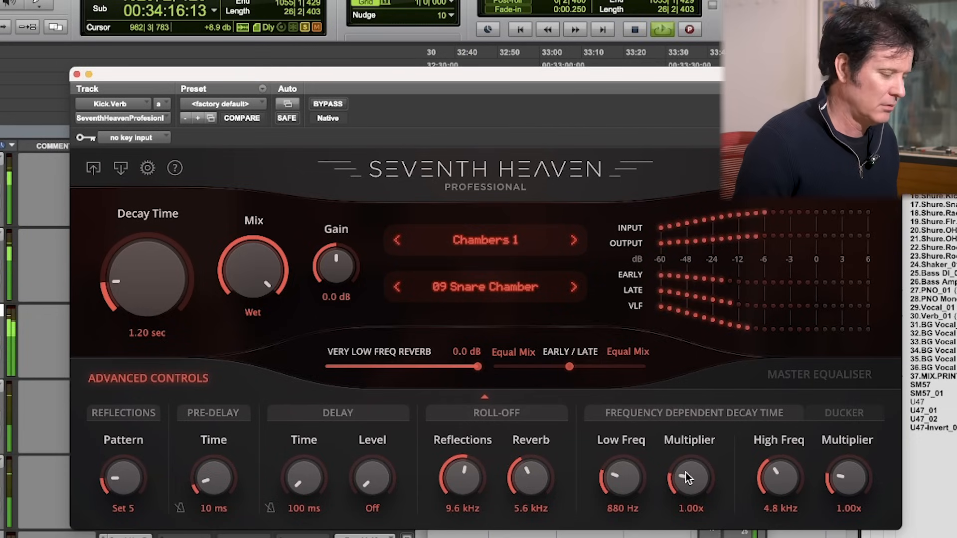
drag(686, 474, 689, 508)
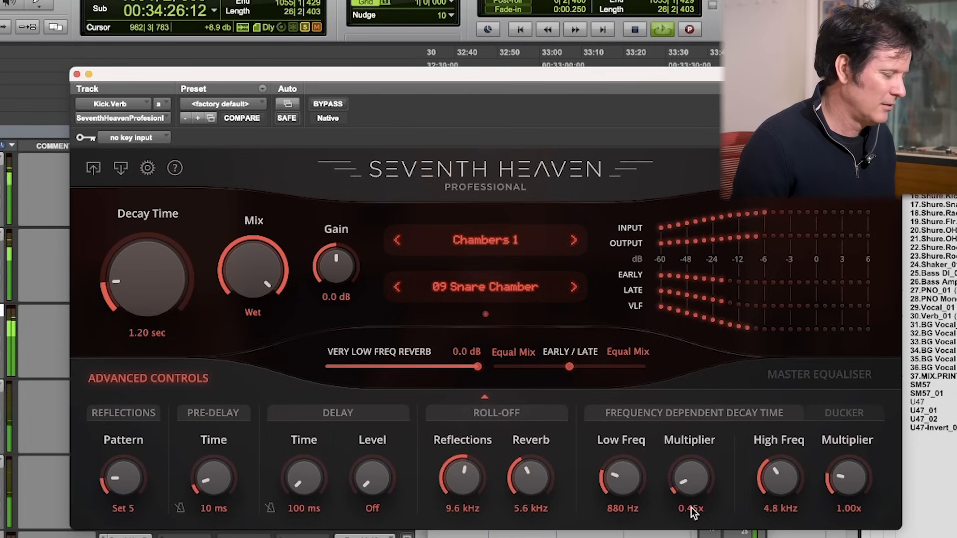
key(space)
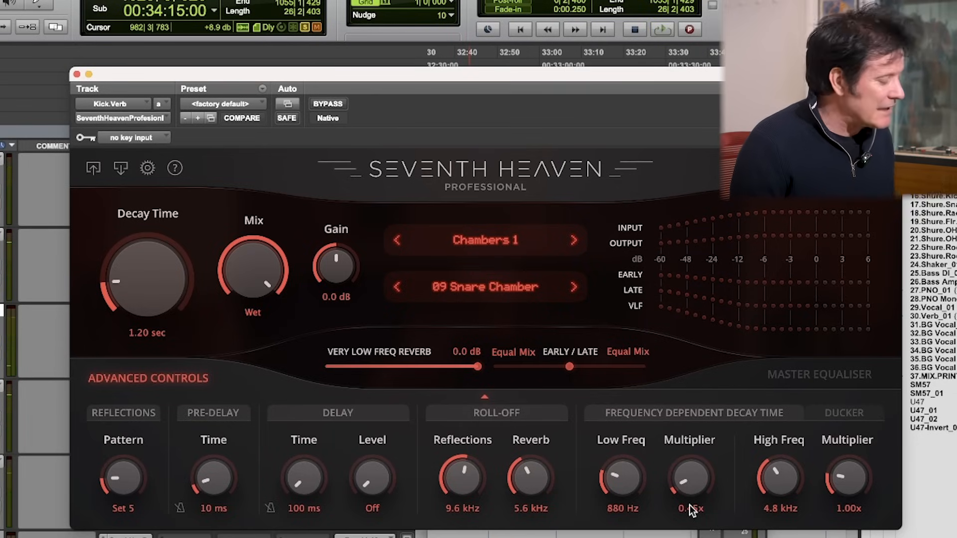
click(1, 258)
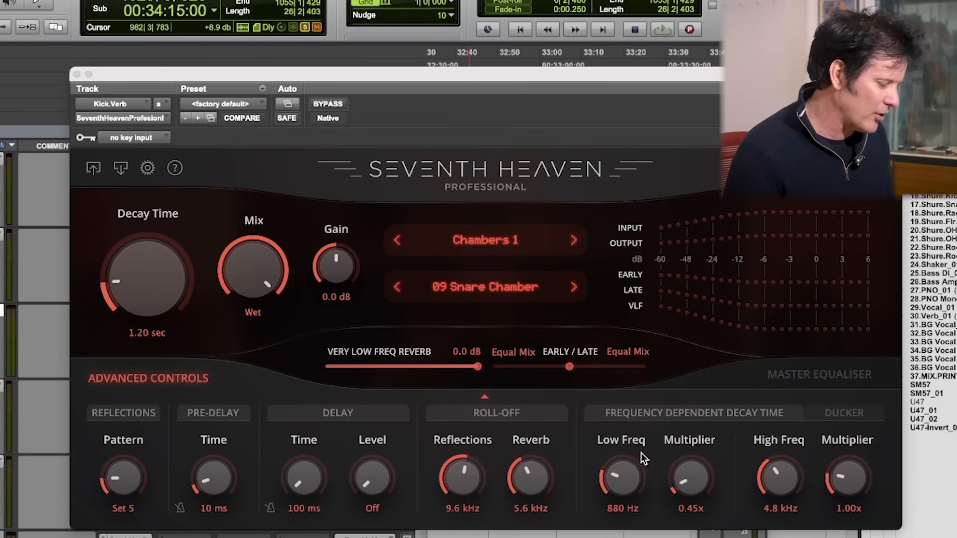
drag(678, 474, 681, 483)
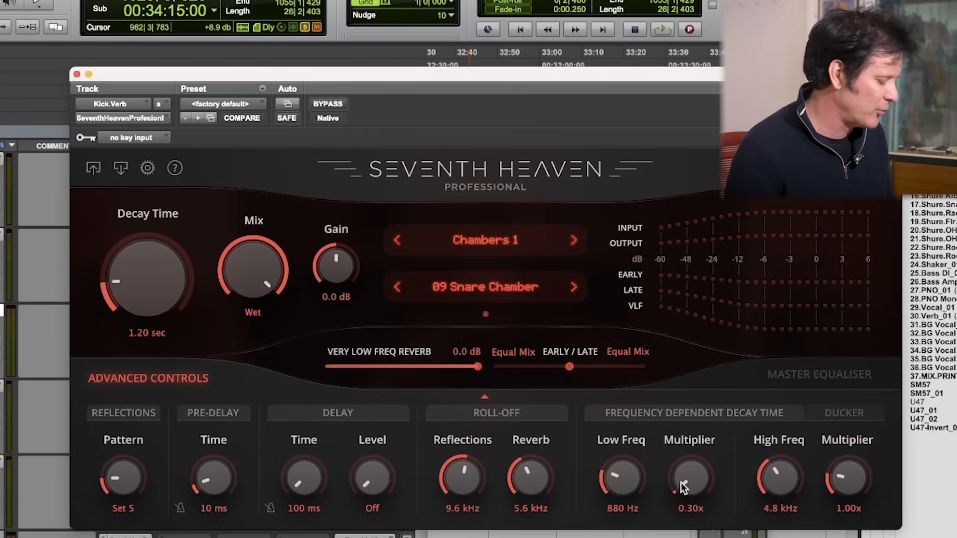
key(space)
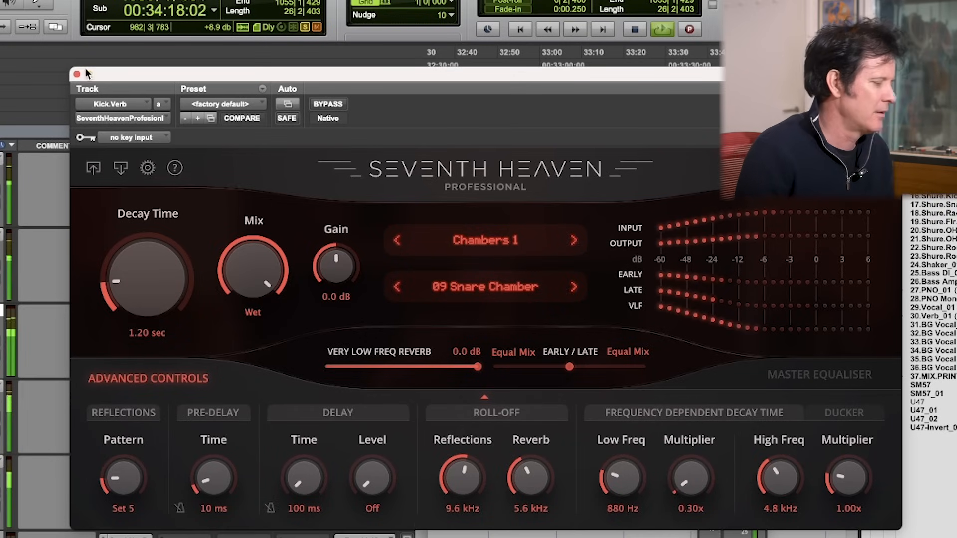
Step: Move the Snare.Verb track directly below Kick.Verb and group the two reverb tracks under the name Verb
click(77, 74)
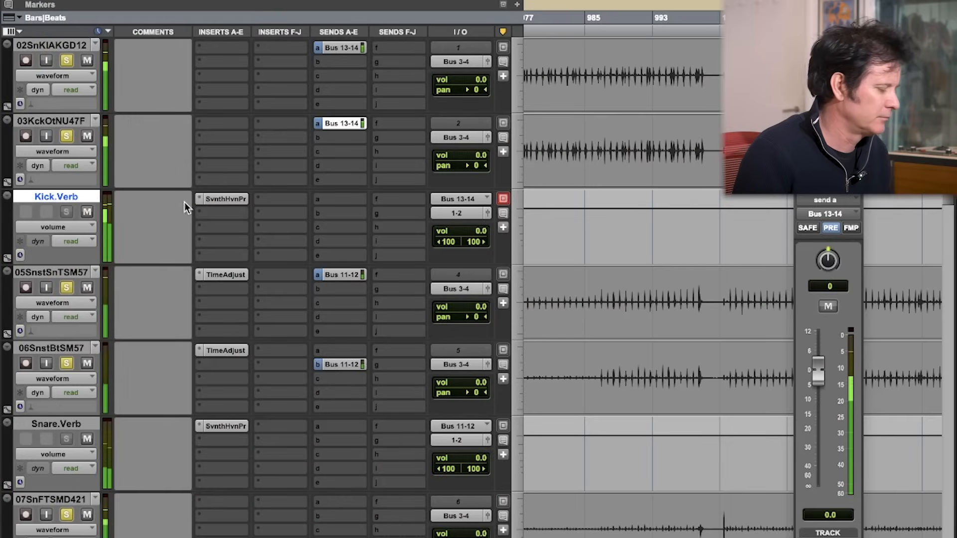
drag(77, 424, 72, 263)
shift+click(56, 197)
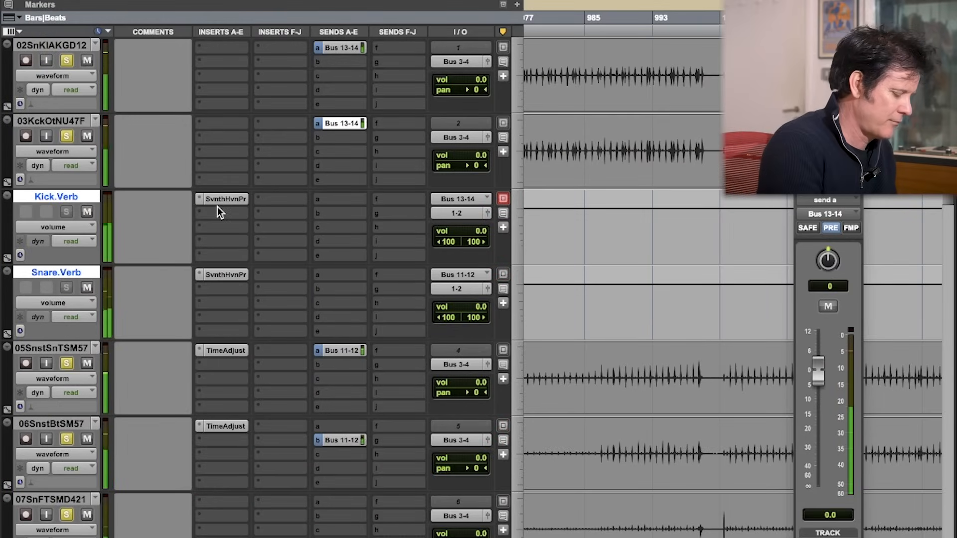
key(super+g)
text(Verb)
key(Return)
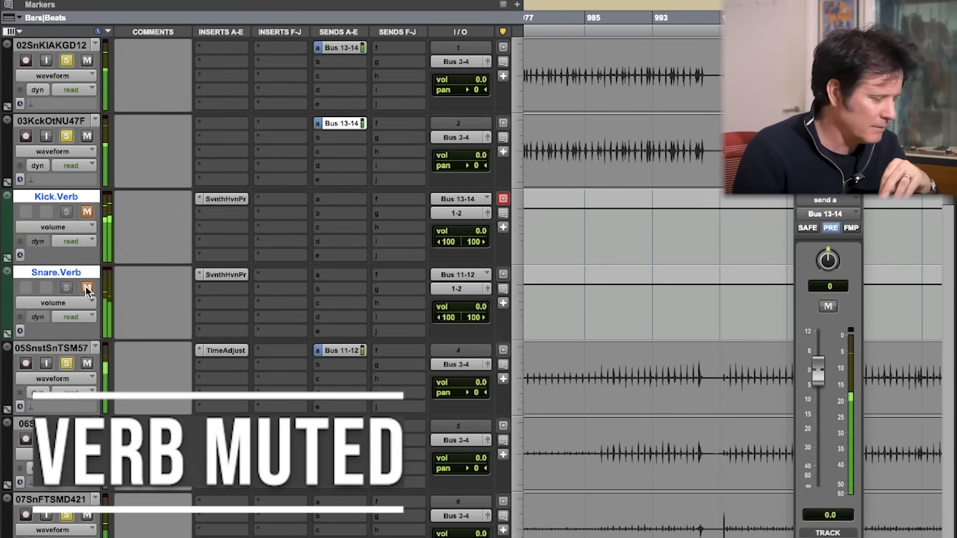
Step: Compare the drums with and without reverb by toggling the mute of the grouped Kick.Verb and Snare.Verb tracks, leaving them unmuted, and stop playback
click(85, 286)
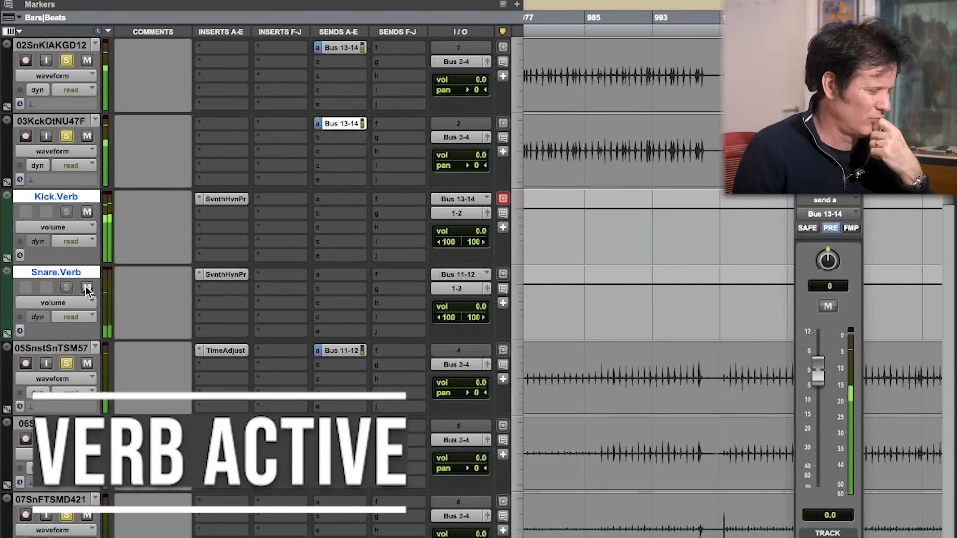
click(86, 287)
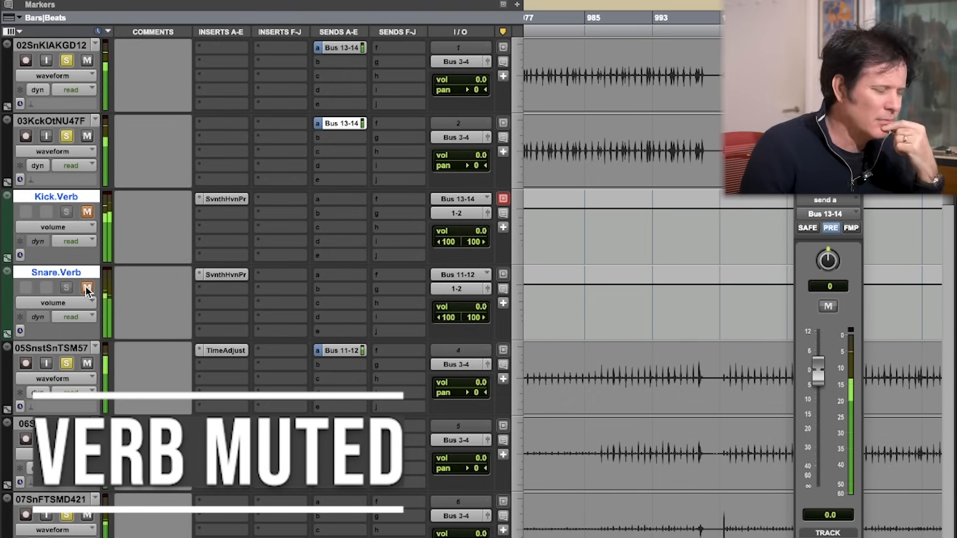
click(86, 287)
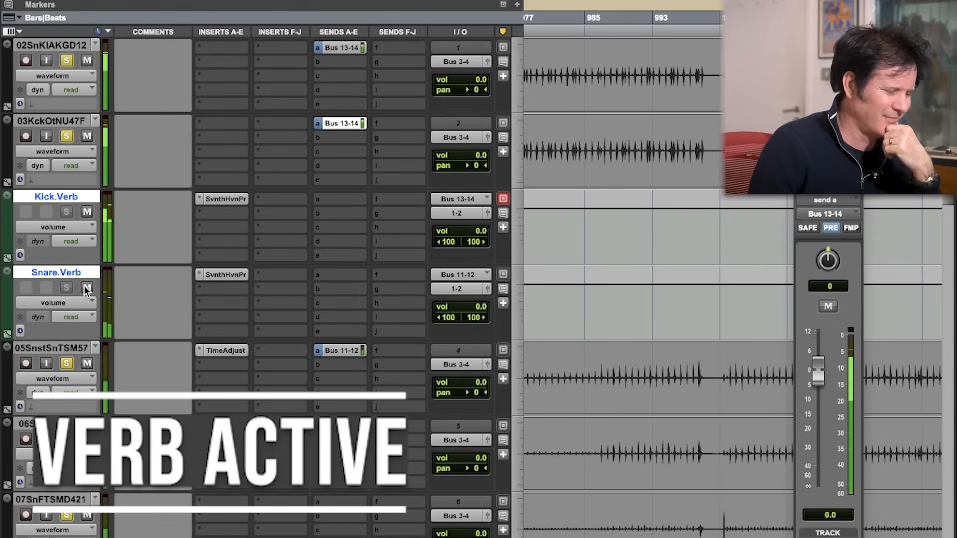
click(801, 162)
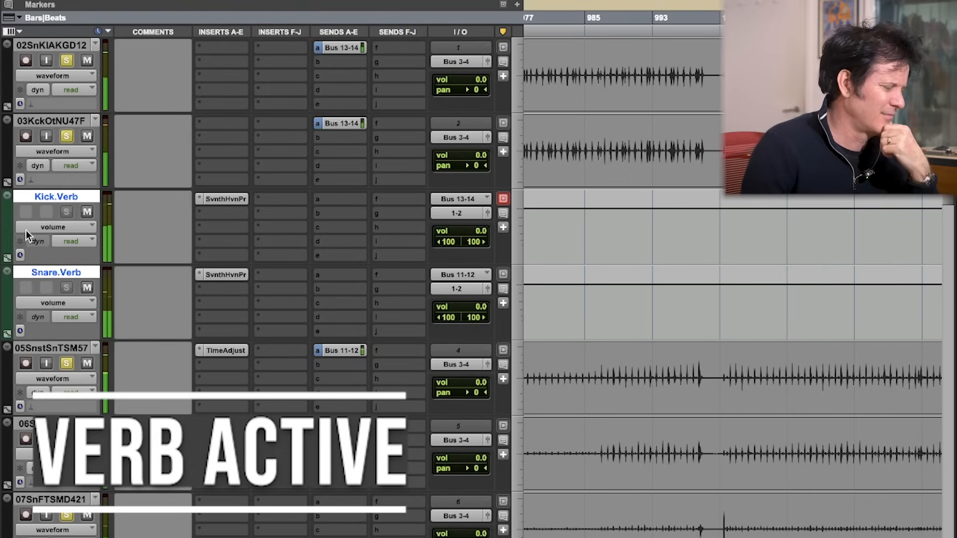
click(86, 288)
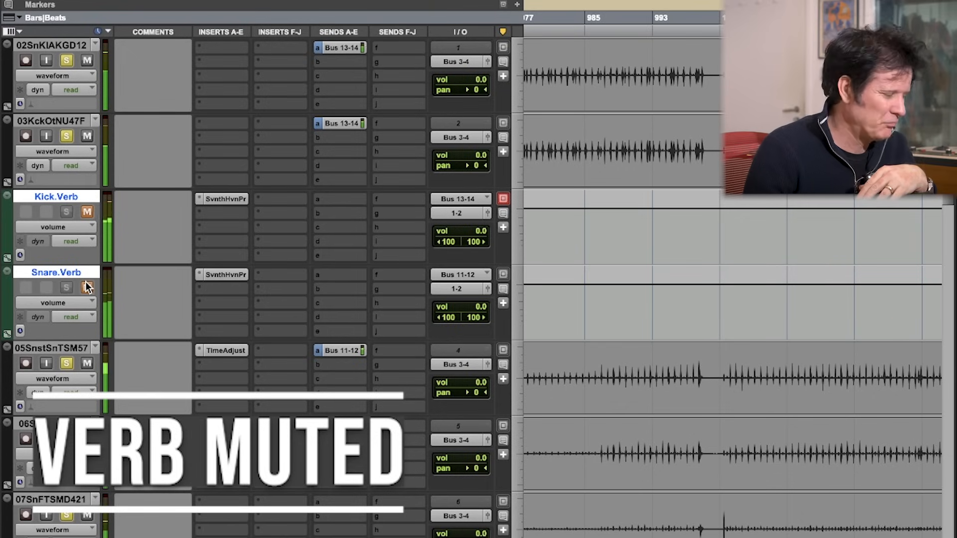
click(86, 288)
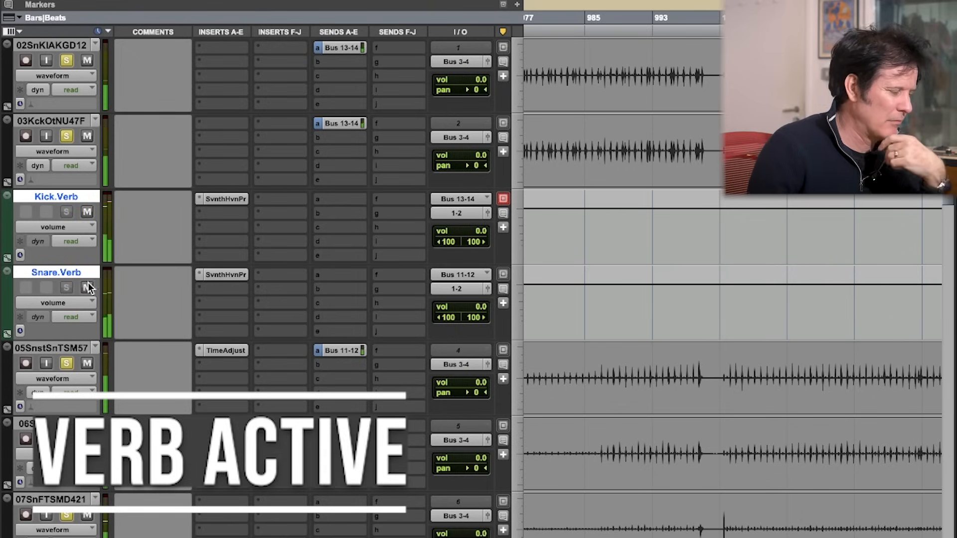
key(space)
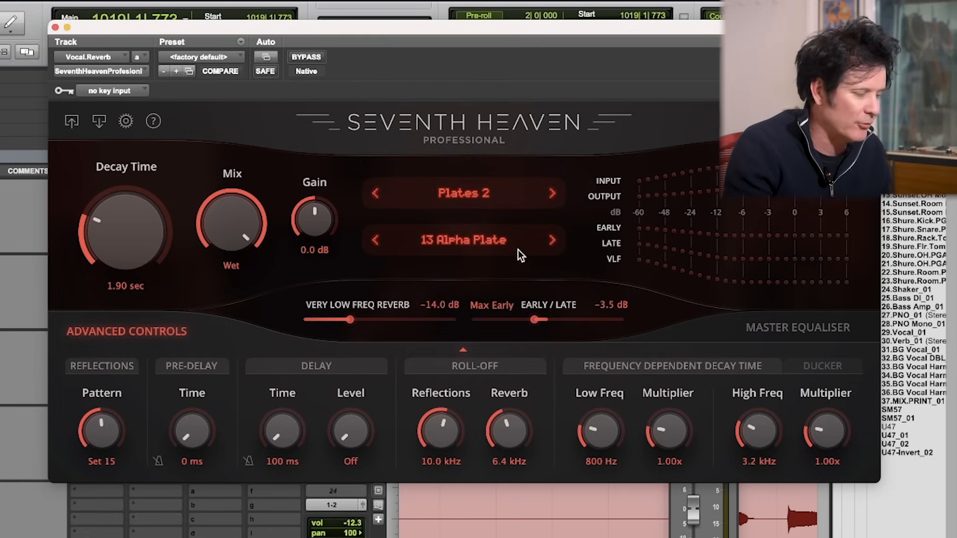
Step: Audition the vocal with the Vocal.Reverb plate program 13 Alpha Plate from Plates 2, and stop playback
key(space)
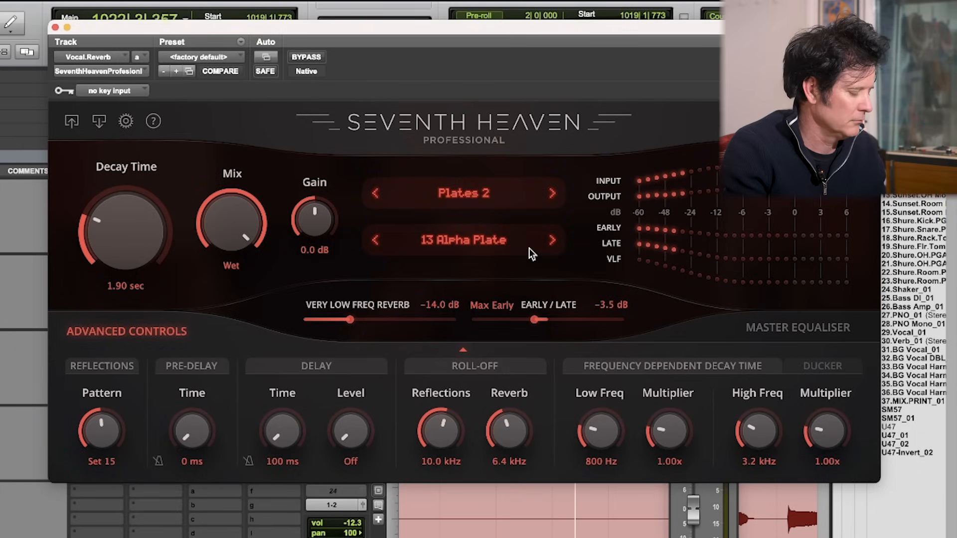
key(space)
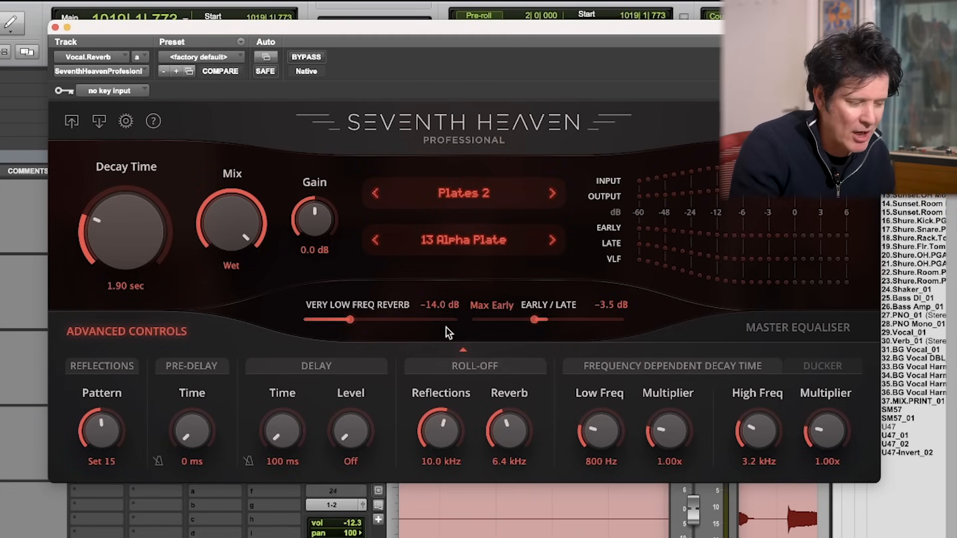
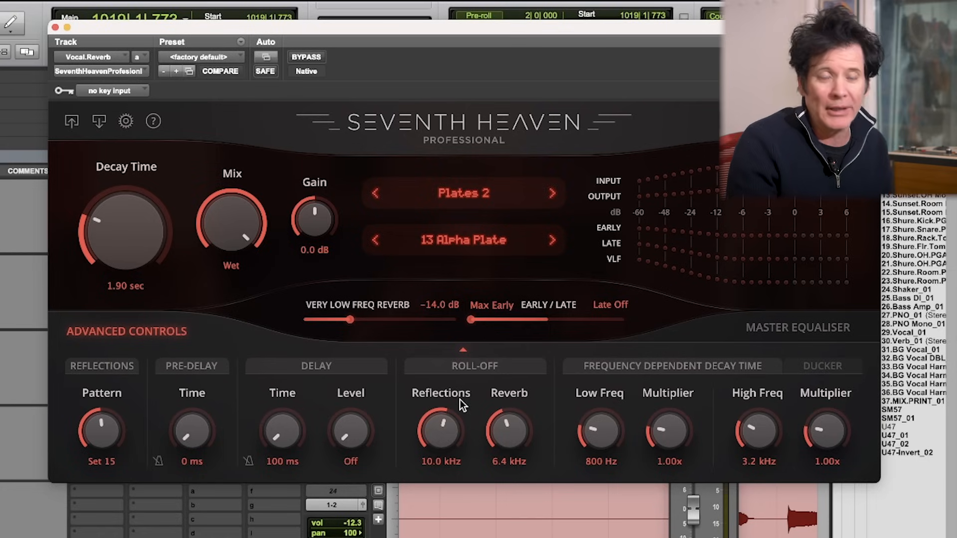
Step: With playback running, audition Vocal.Reverb's Reflections roll-off at 1.4 kHz and 320 Hz, and return it to 10.0 kHz
key(space)
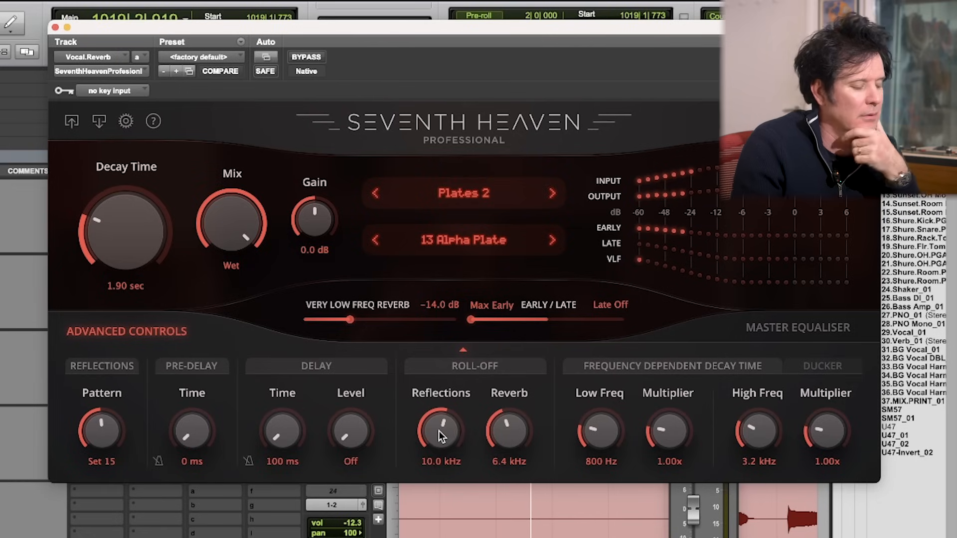
drag(442, 423, 413, 458)
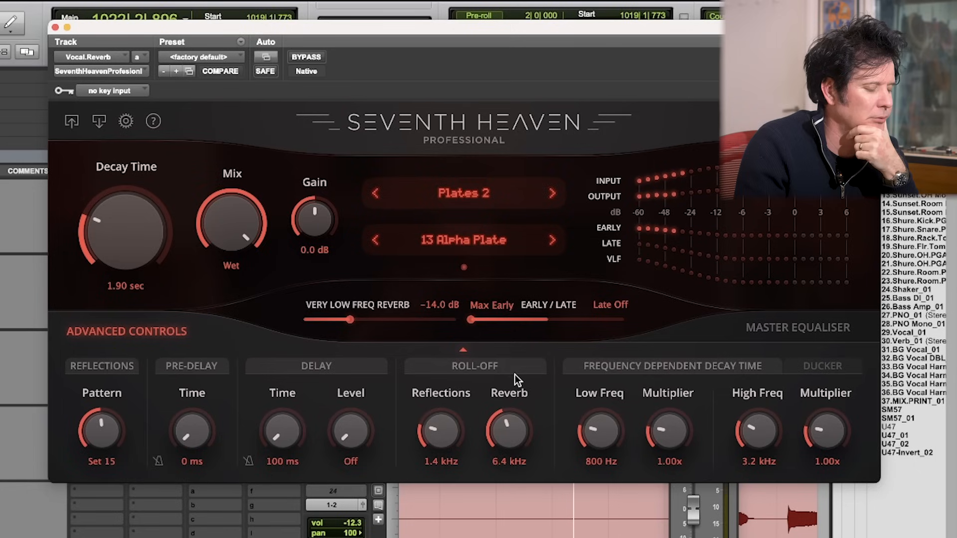
drag(438, 427, 436, 433)
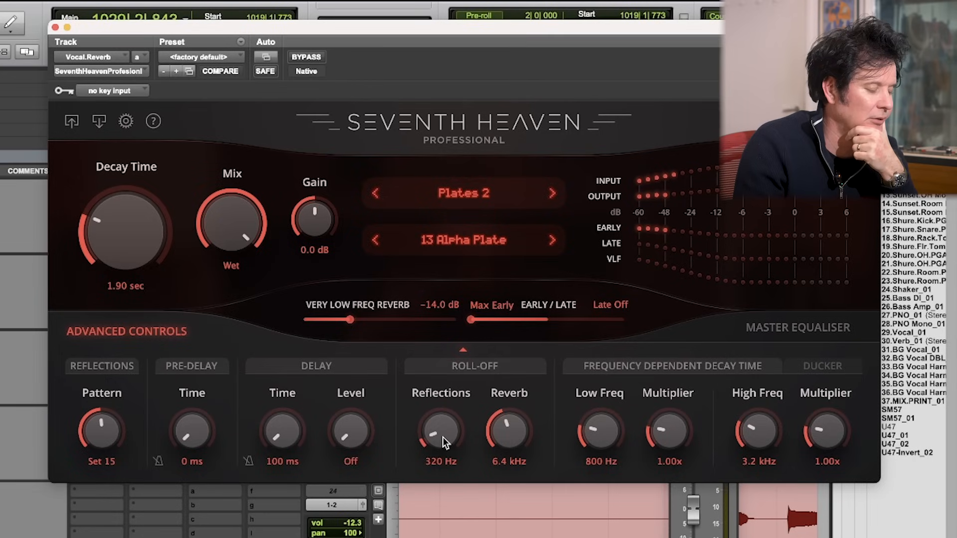
drag(442, 436, 459, 381)
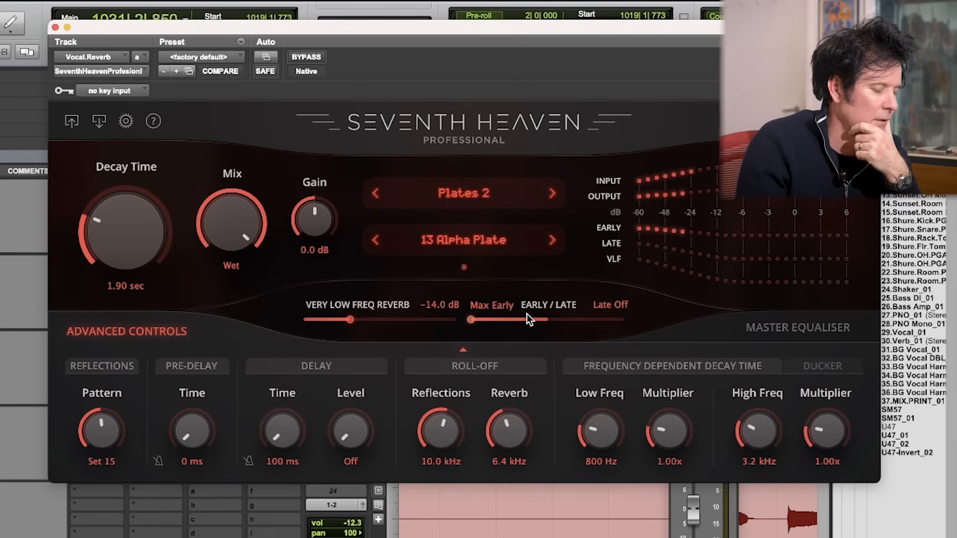
Step: Audition Late Only with Vocal.Reverb's Reverb roll-off at 360 Hz, then set Early to -3.0 dB and the Reverb roll-off to Full
drag(470, 319, 653, 320)
drag(498, 467, 500, 474)
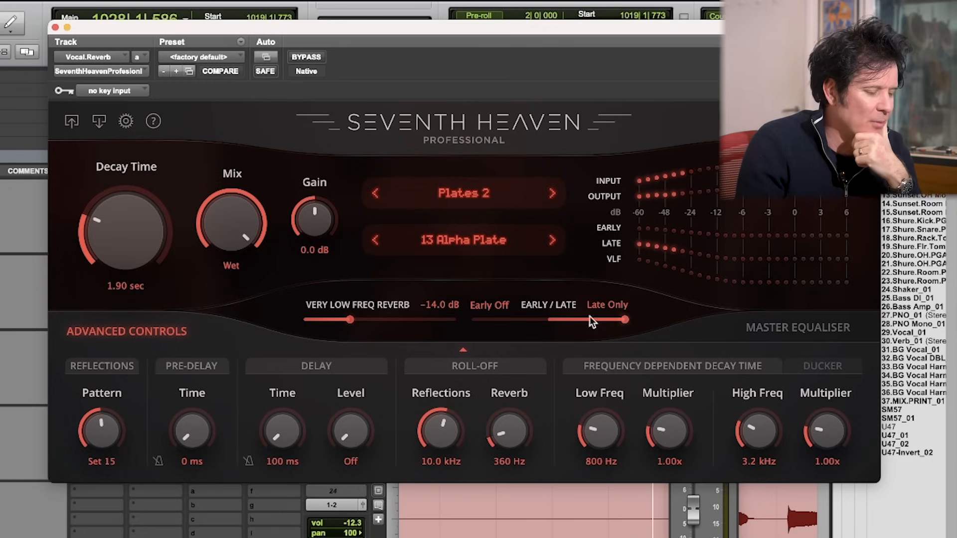
drag(626, 323, 559, 323)
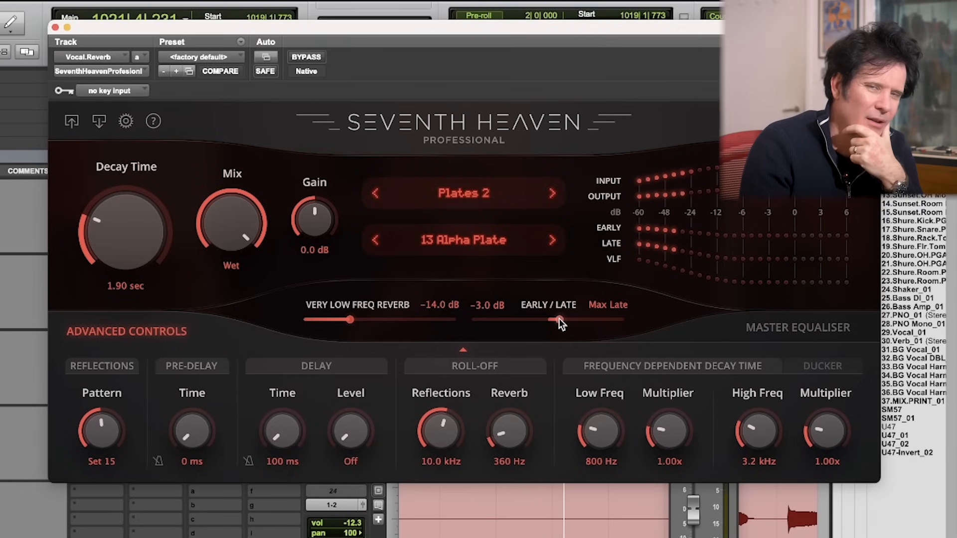
drag(505, 432, 565, 294)
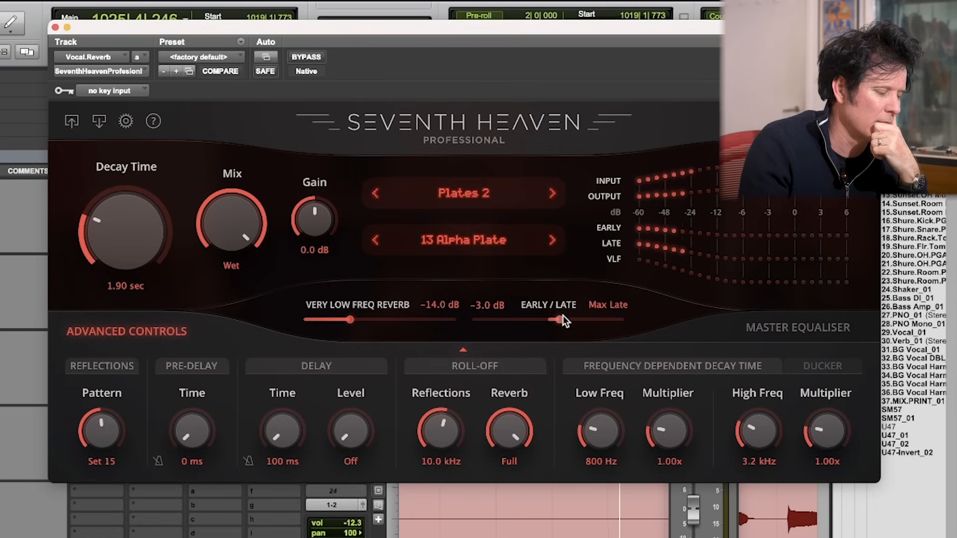
Step: Audition the Reflections roll-off at 280 Hz, shift the Early/Late balance towards early, and set the Reflections roll-off to 4.0 kHz
drag(435, 422, 415, 495)
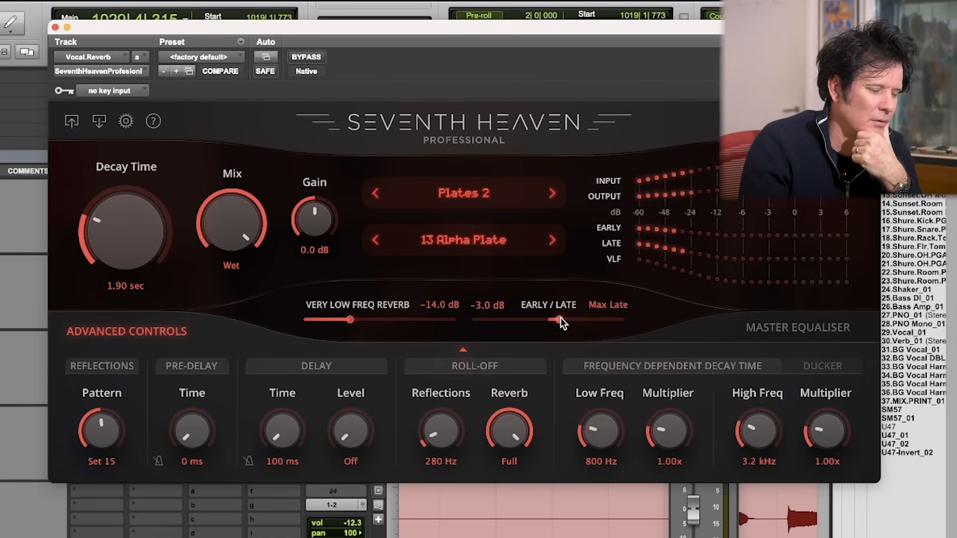
drag(560, 318, 526, 317)
drag(435, 433, 441, 385)
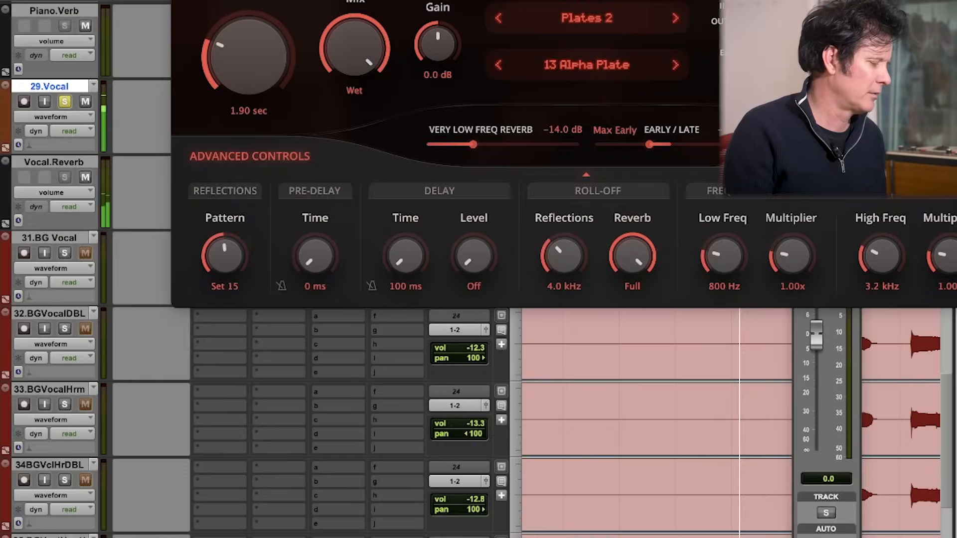
Step: Close the reverb window and raise the 29.Vocal track's Bus 9-10 send to +4.8 dB
key(super+w)
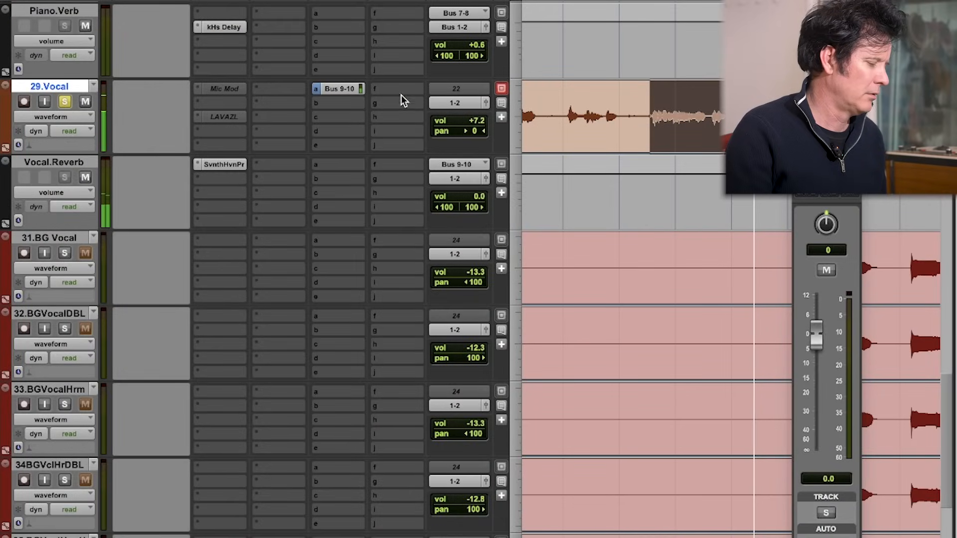
click(344, 90)
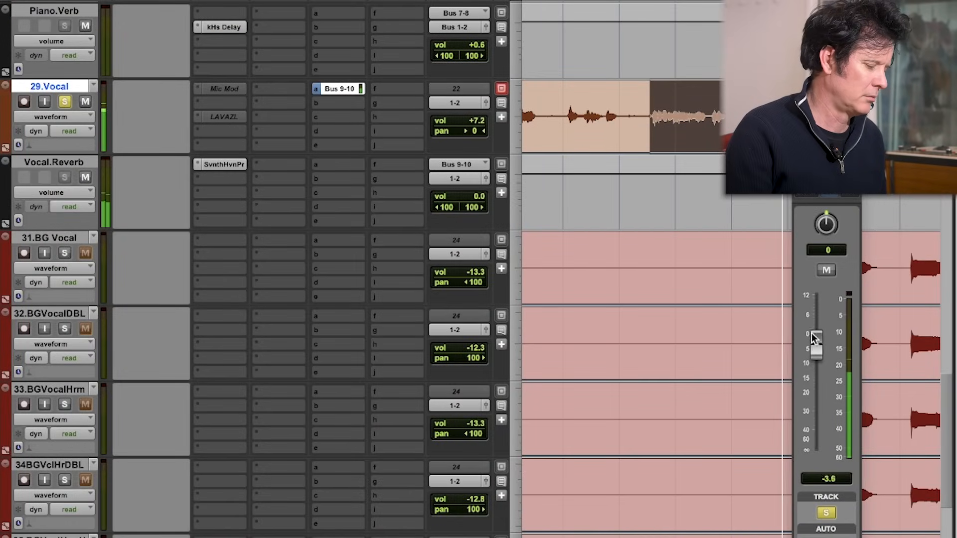
drag(811, 333, 814, 309)
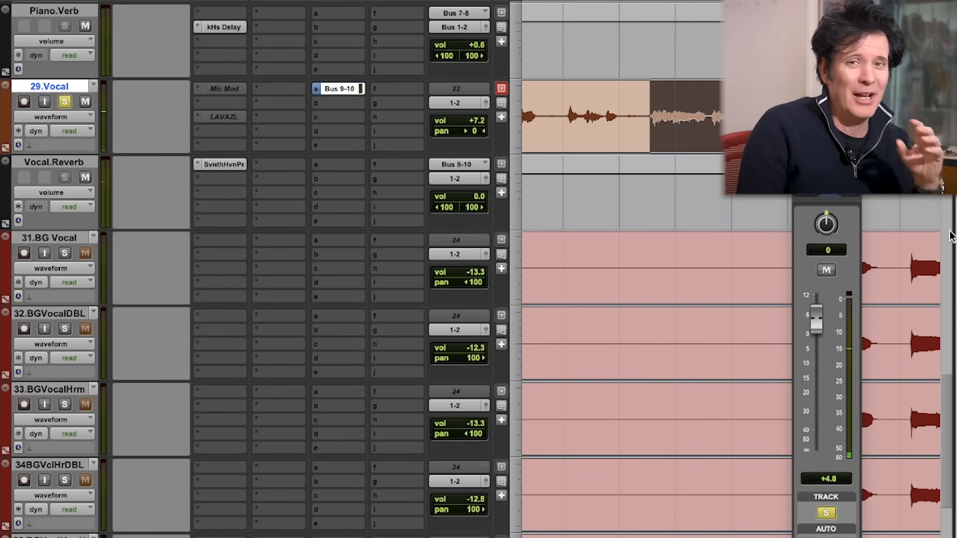
Step: Solo the drum tracks along with the vocal and start playback
scroll(648, 350, up, 20)
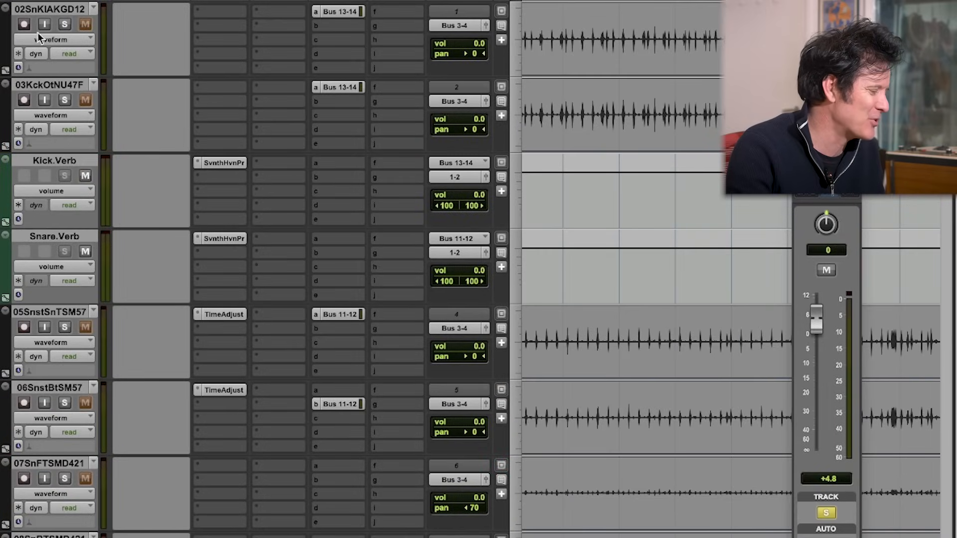
click(66, 25)
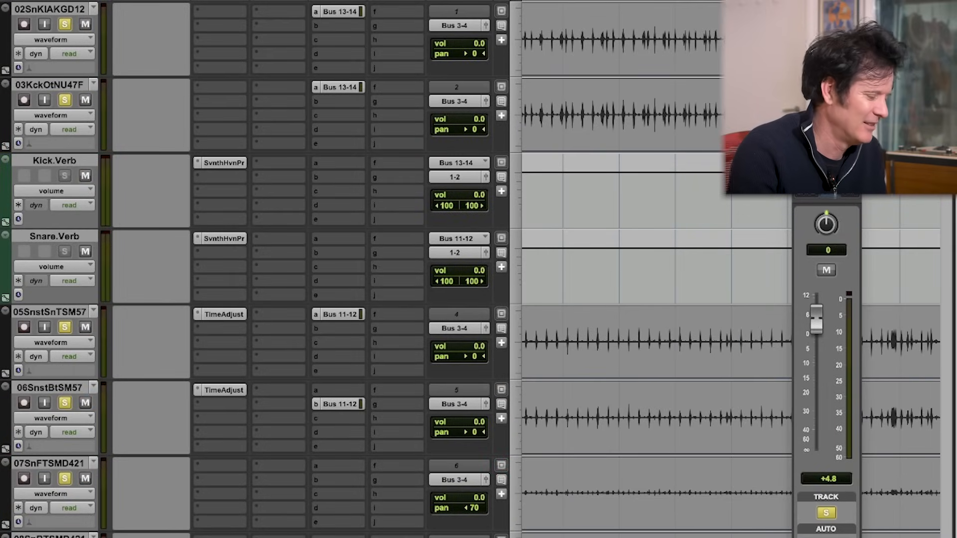
key(space)
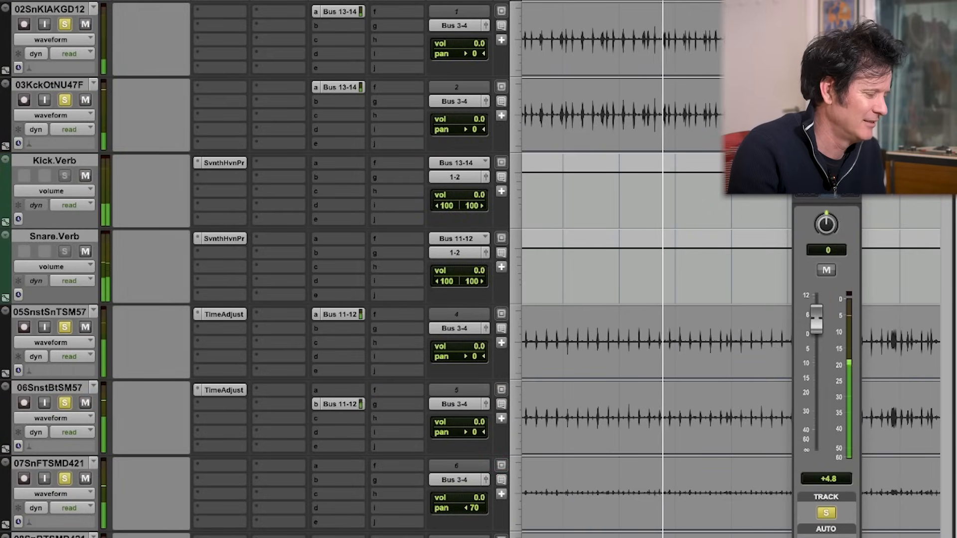
Step: Look through the soloed drum tracks and their reverb returns, from the kick down to the shaker, while the mix plays
scroll(479, 269, down, 5)
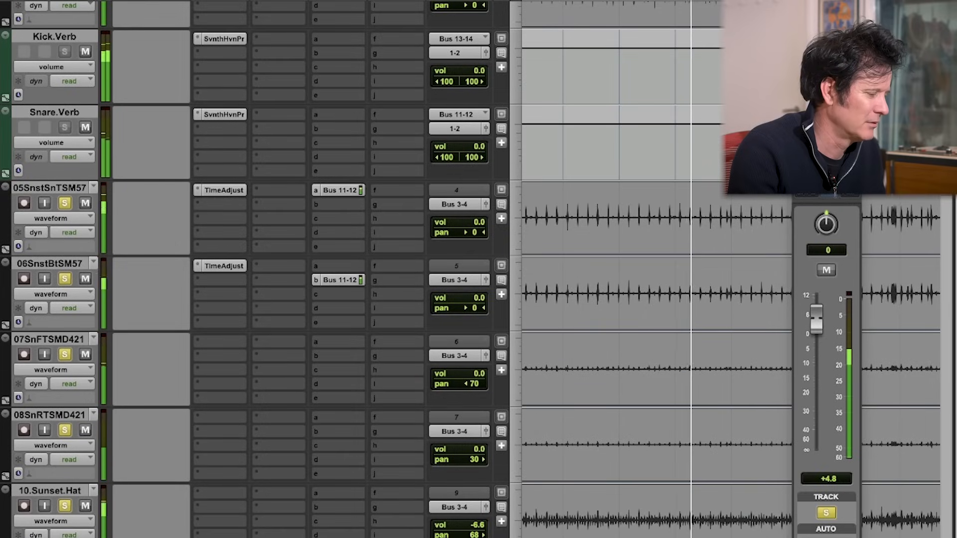
scroll(478, 269, down, 3)
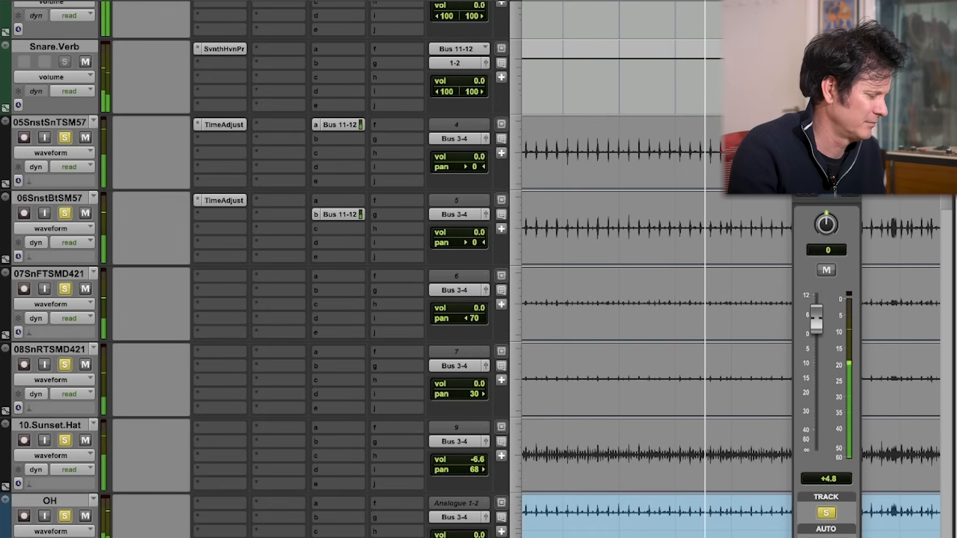
scroll(479, 269, down, 1)
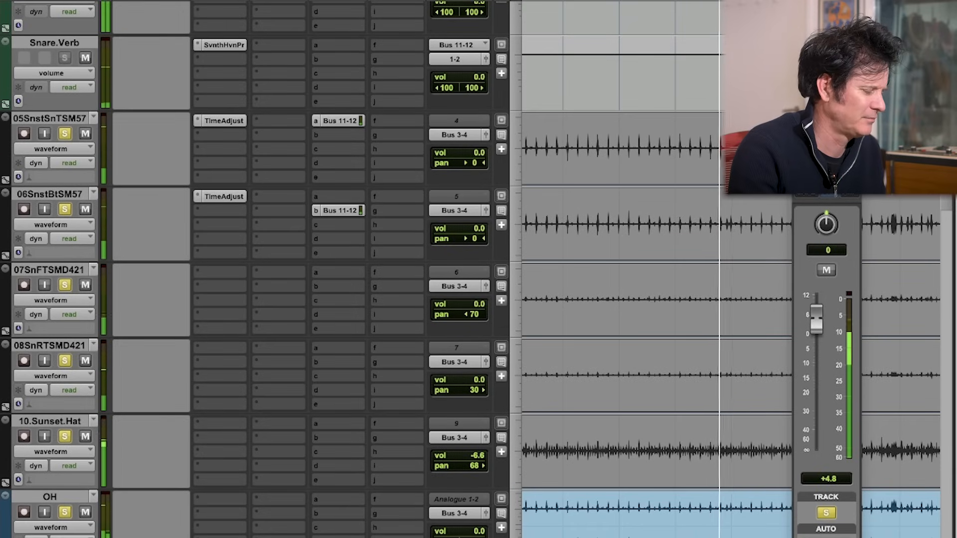
scroll(479, 269, down, 8)
scroll(479, 269, up, 12)
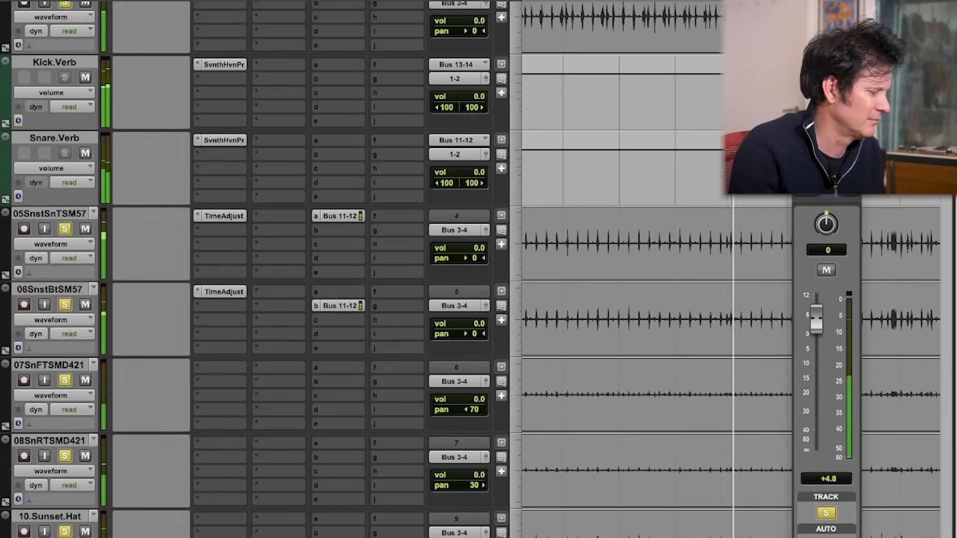
scroll(478, 270, up, 4)
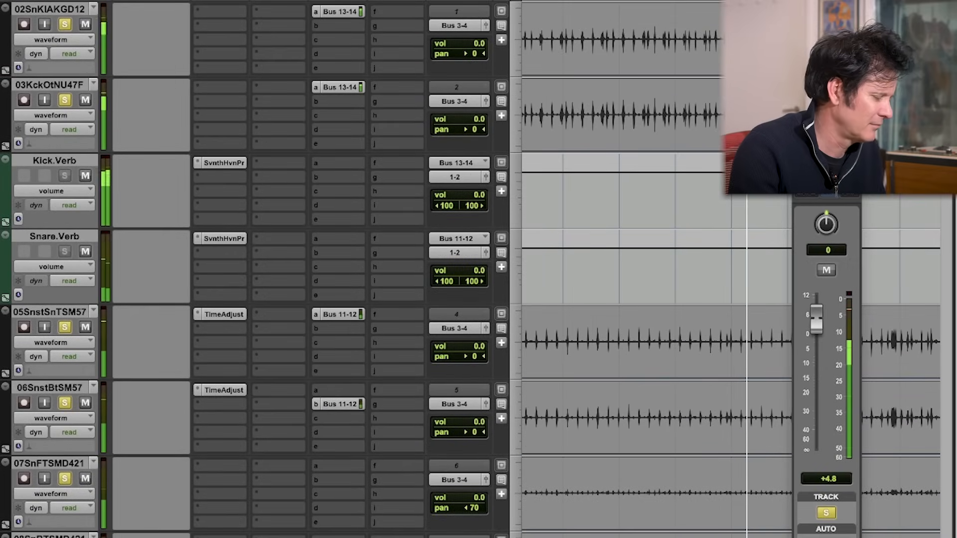
scroll(479, 270, down, 9)
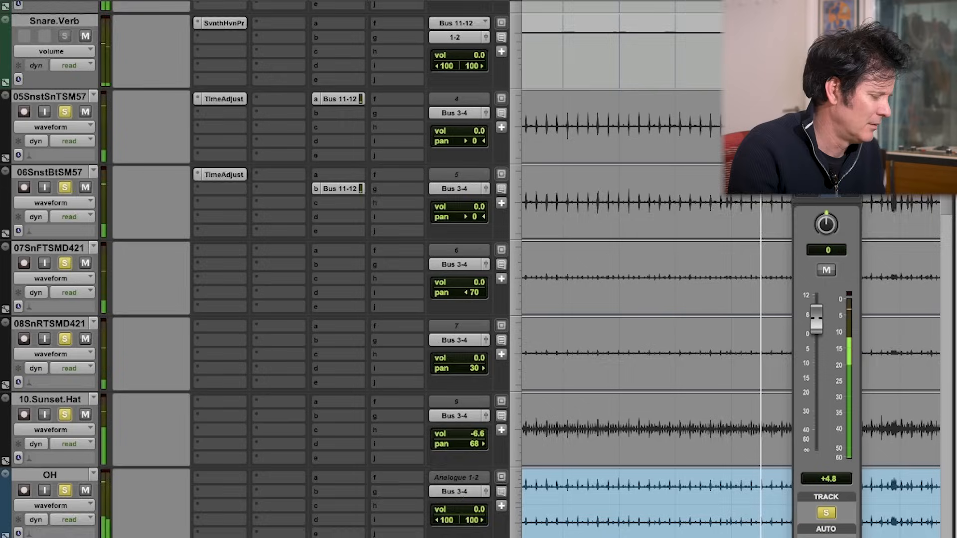
scroll(478, 269, down, 5)
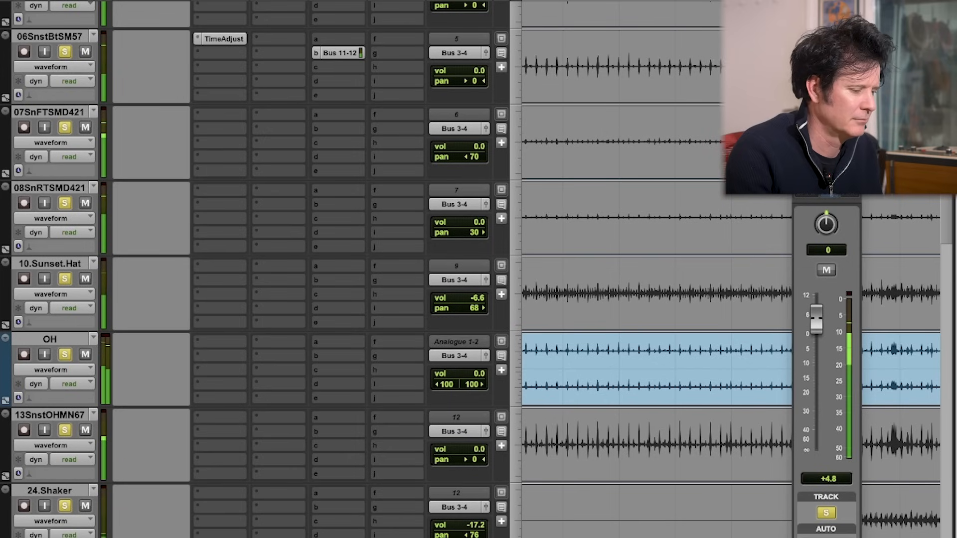
scroll(398, 269, up, 1)
scroll(299, 270, up, 5)
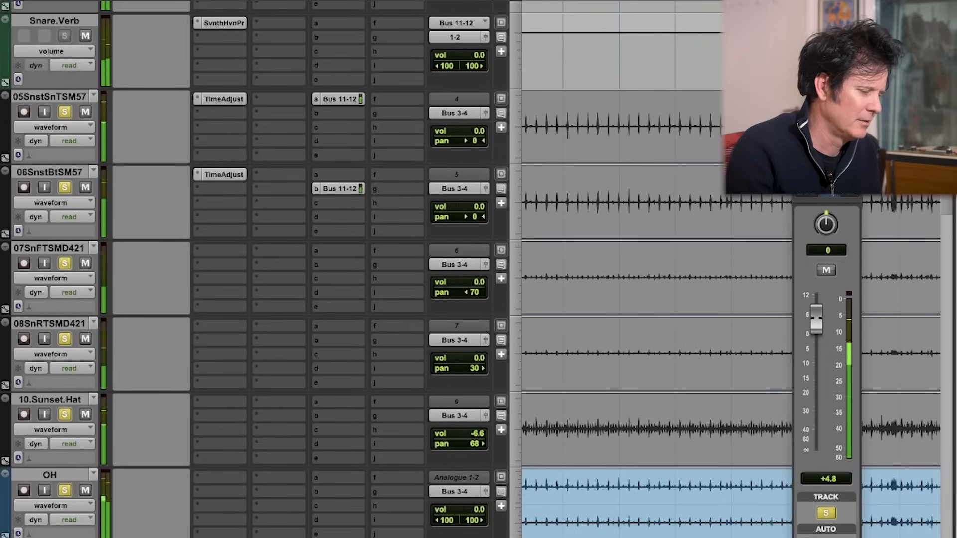
click(800, 116)
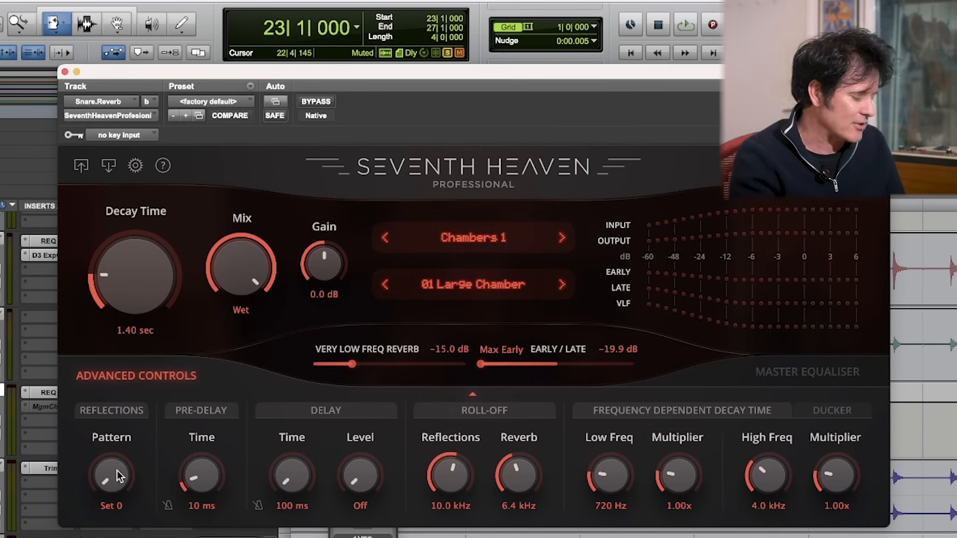
Step: Audition Snare.Reverb's 01 Large Chamber in a loop, set its reflections Pattern to Set 23, and toggle a track mute to compare
key(space)
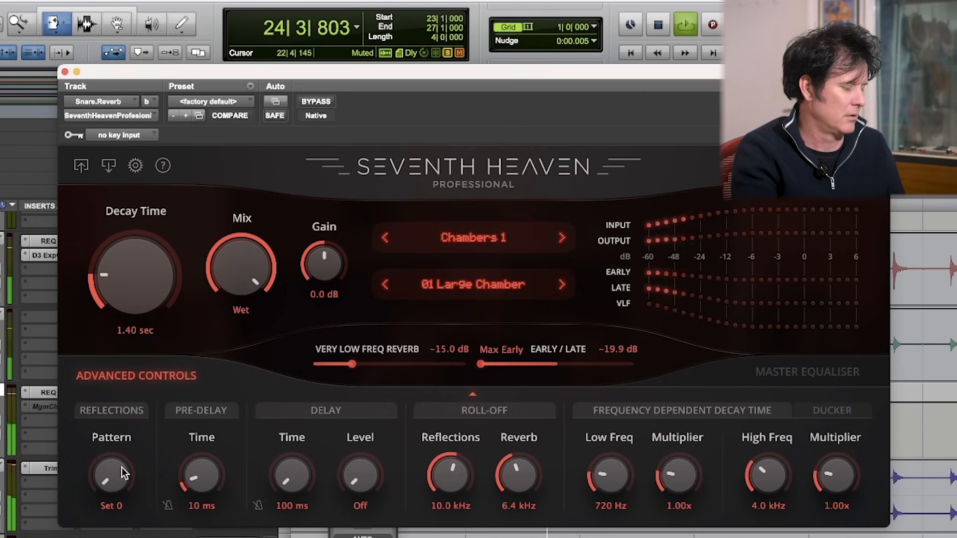
key(space)
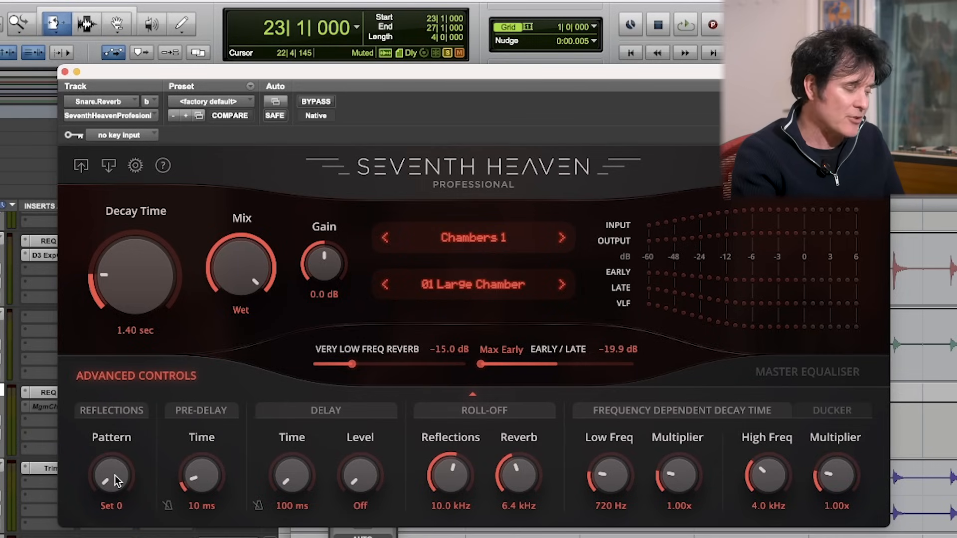
key(space)
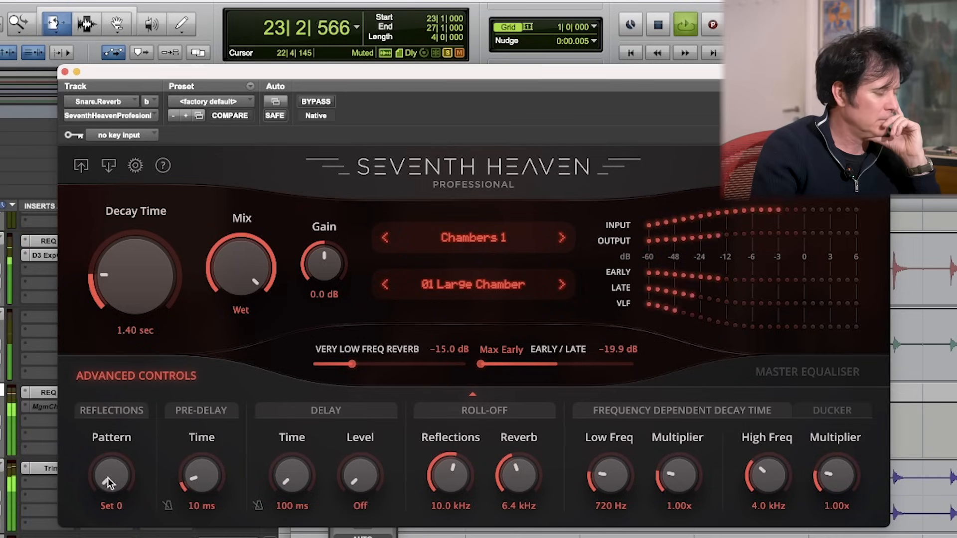
mouse_move(108, 481)
mouse_down()
mouse_move(114, 454)
mouse_move(109, 470)
mouse_move(119, 468)
mouse_up()
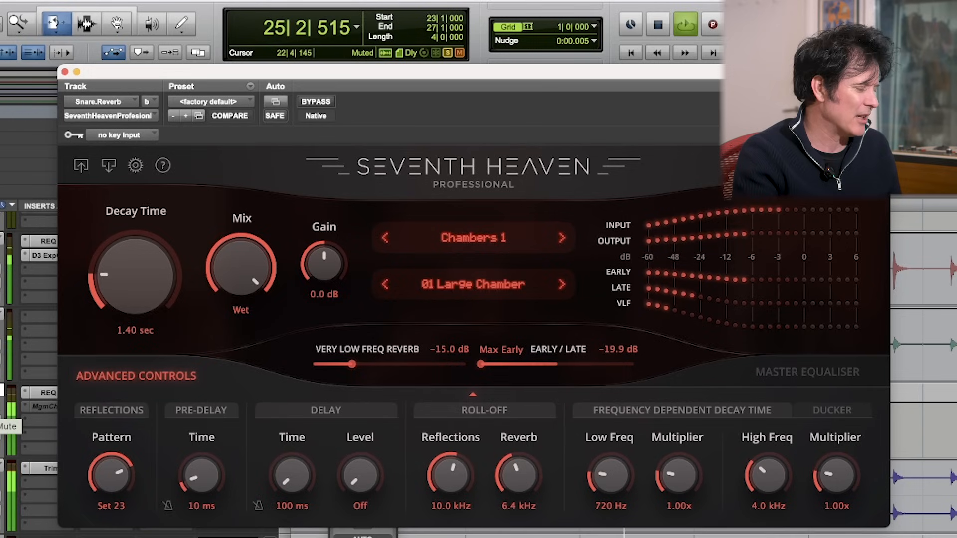
click(0, 417)
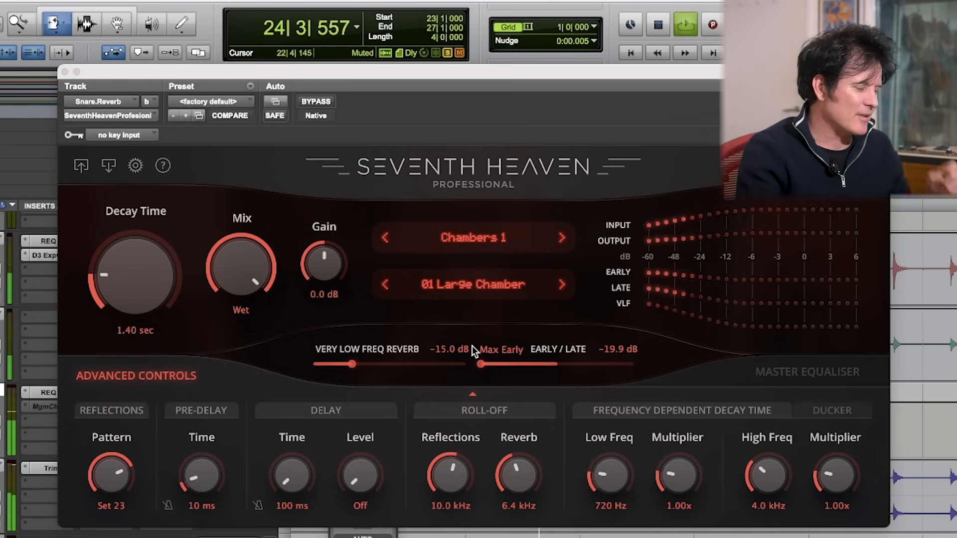
Step: Set Snare.Reverb to Late Off, raise the late level to -8.2 dB and then -7.4 dB, and stop playback
click(479, 366)
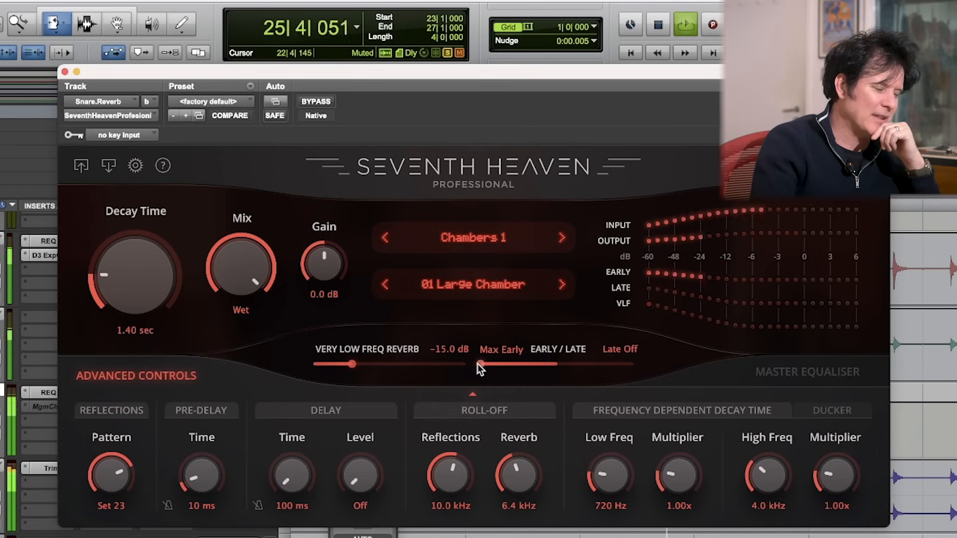
drag(477, 364, 526, 364)
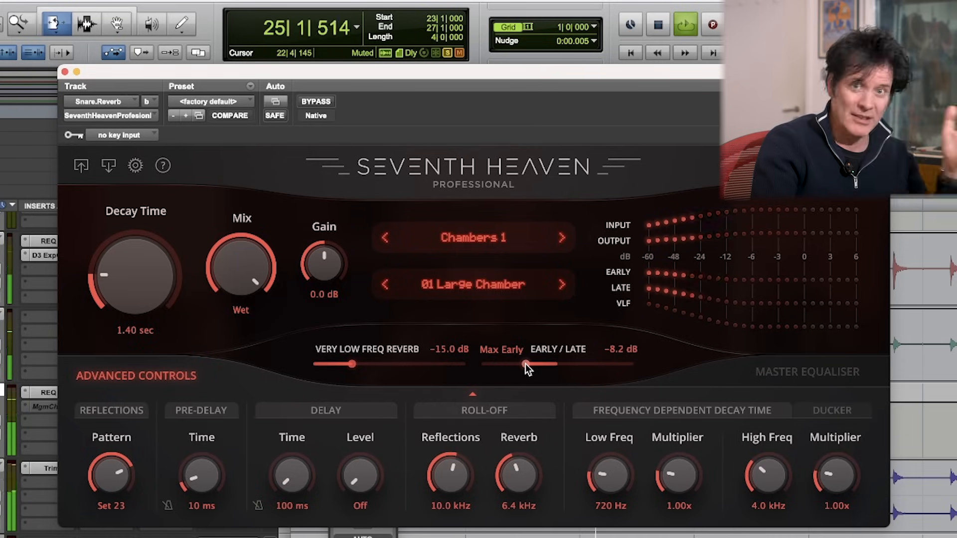
drag(526, 364, 528, 363)
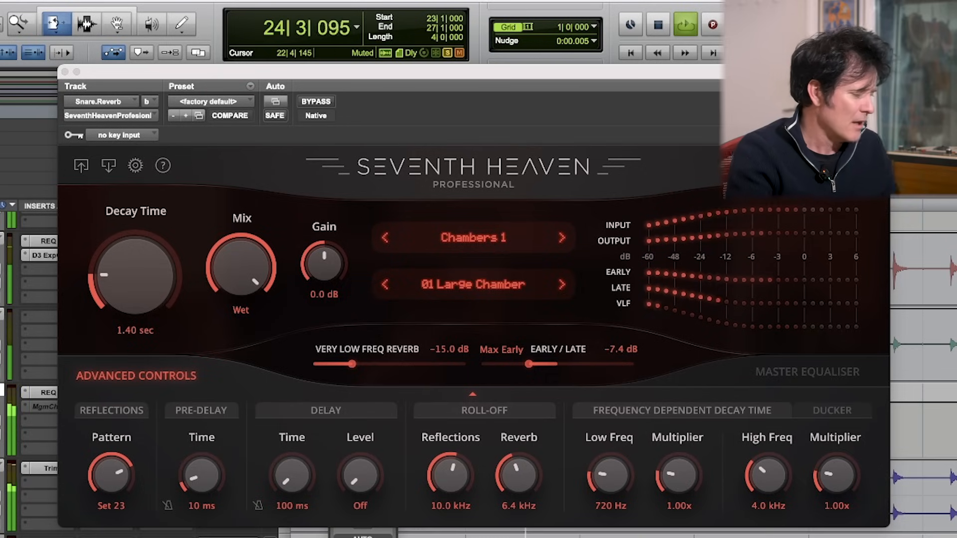
key(space)
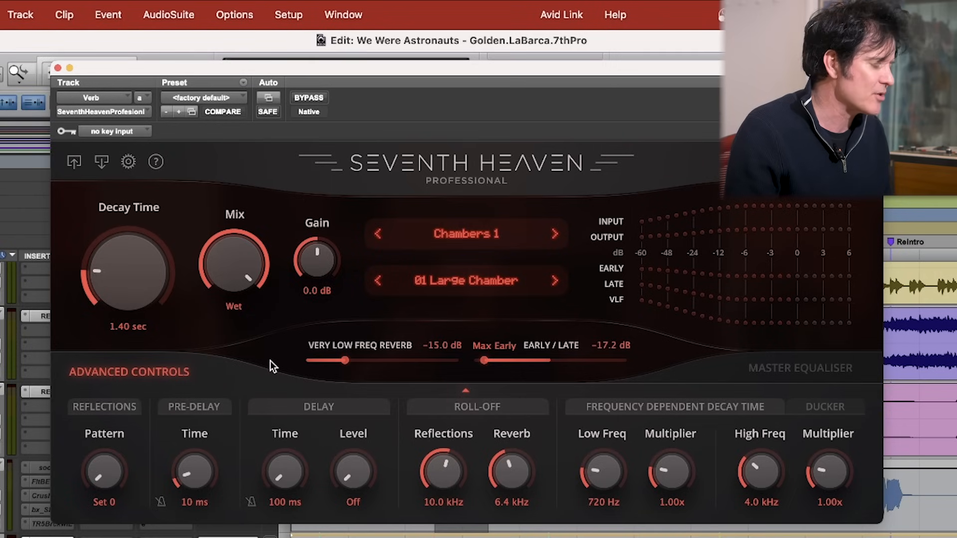
Step: Play the Verb track in the We Were Astronauts session and change its reflections Pattern to Set 24 and then Set 31
key(space)
drag(101, 475, 117, 403)
mouse_move(104, 461)
mouse_down()
mouse_move(112, 439)
mouse_move(111, 457)
mouse_up()
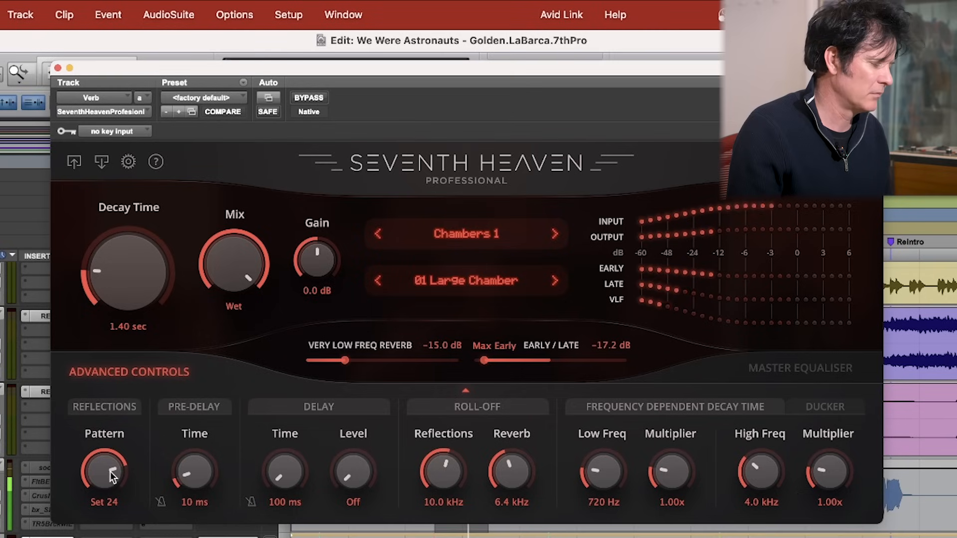
drag(105, 476, 110, 453)
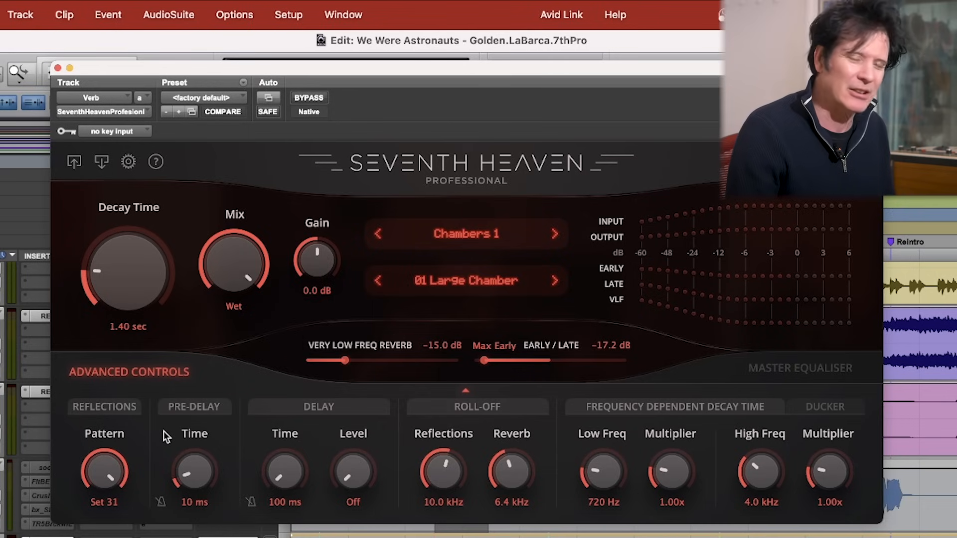
Step: Play the mix and raise the Verb track's late reverb level to -5.3 dB using the Early/Late balance
key(space)
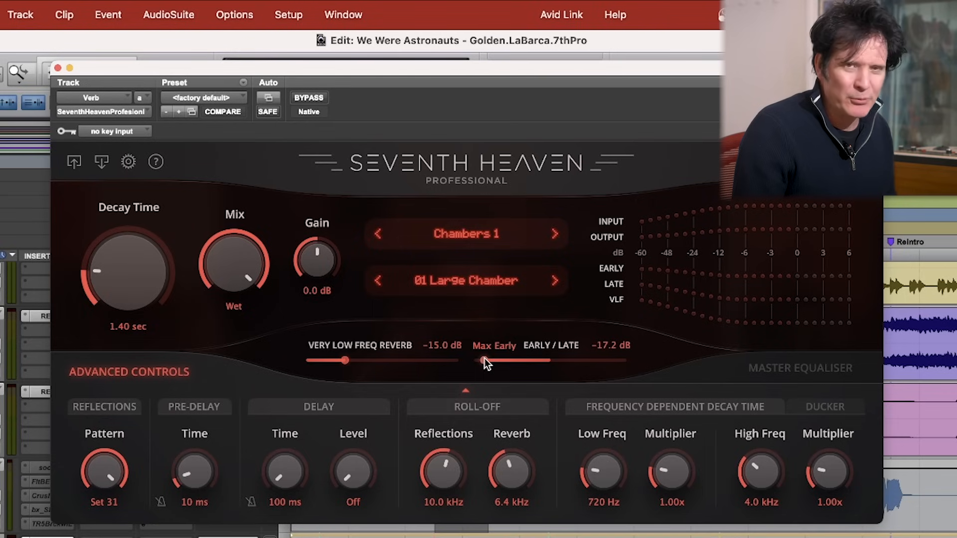
drag(485, 360, 530, 359)
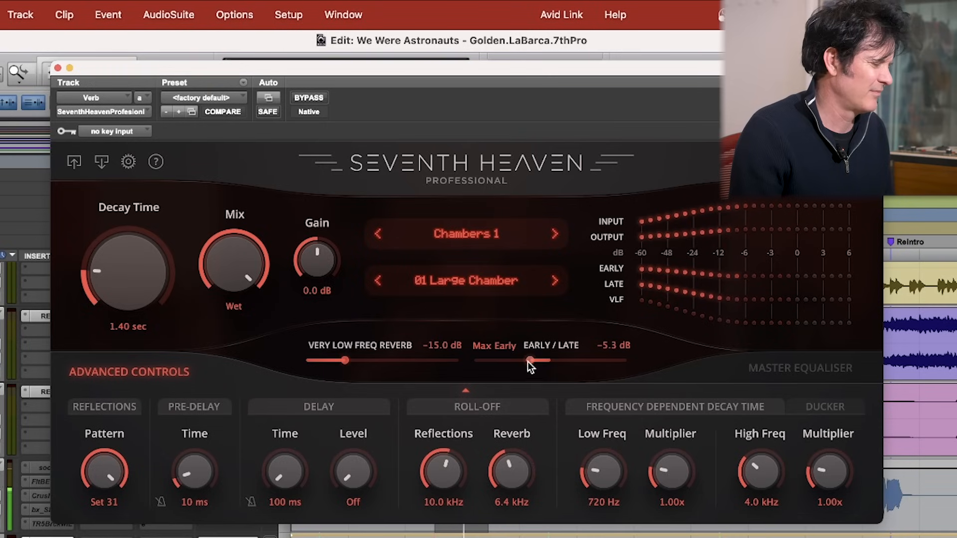
Step: Open the reverb plug-in's preset settings
click(129, 162)
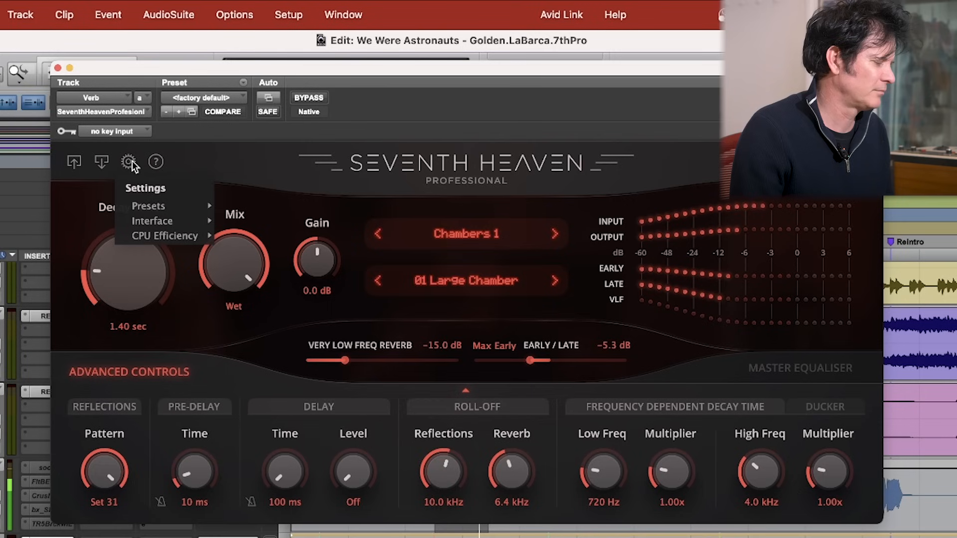
mouse_move(148, 208)
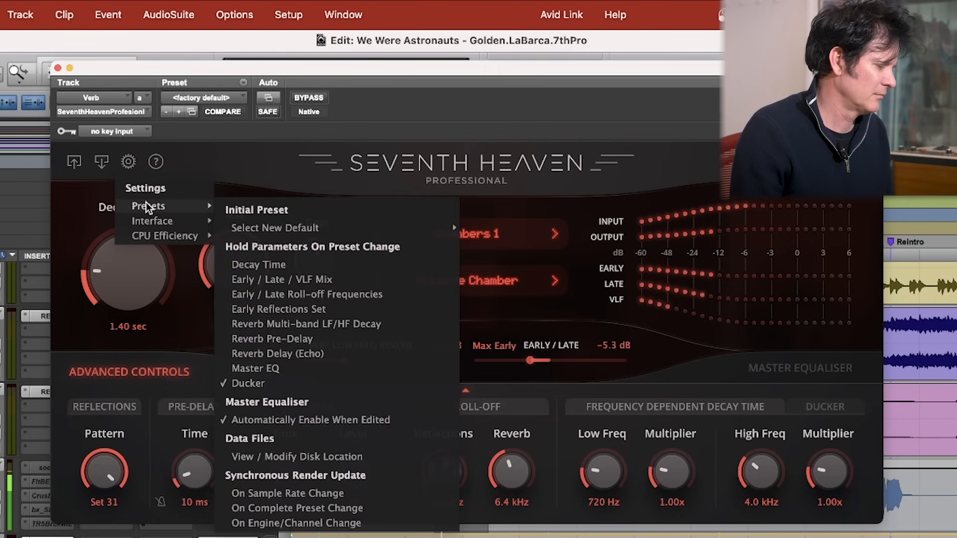